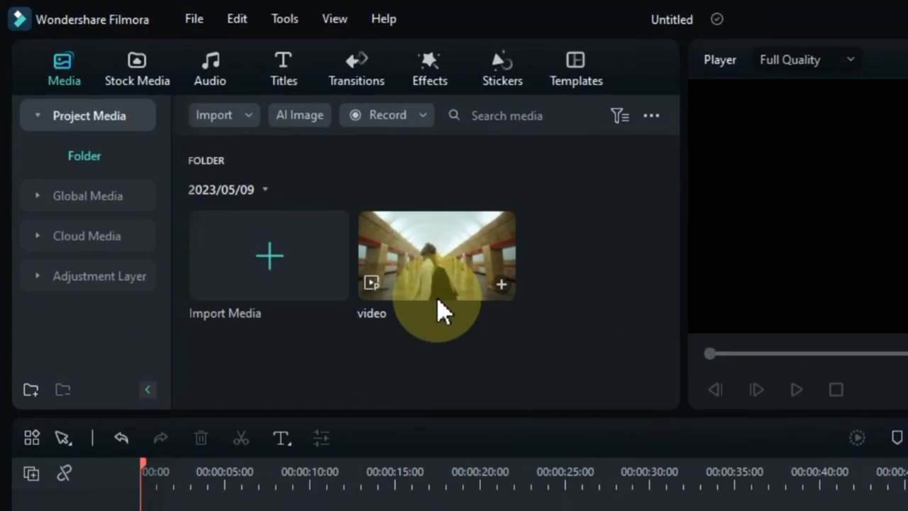
# Add the 'video' clip to the timeline's video track and dismiss the resolution-mismatch prompt.
pyautogui.moveTo(428, 273); pyautogui.dragTo(127, 361)
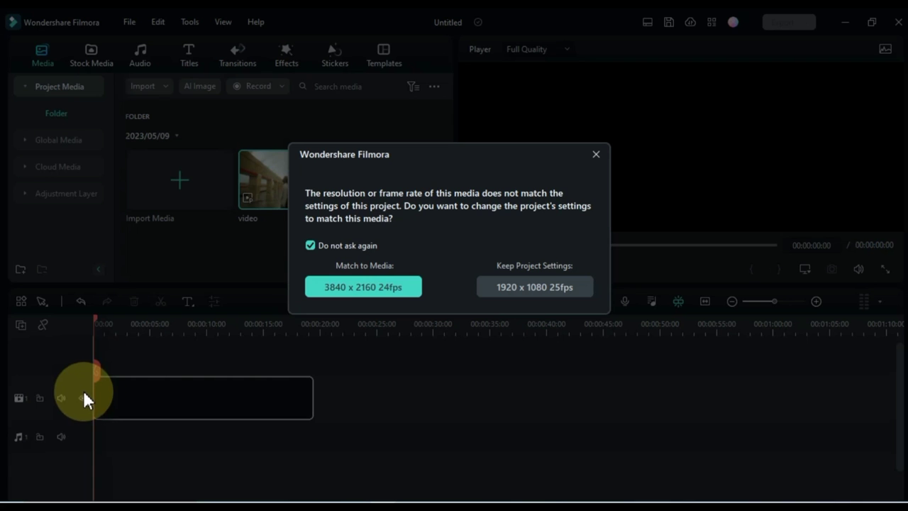
pyautogui.click(595, 151)
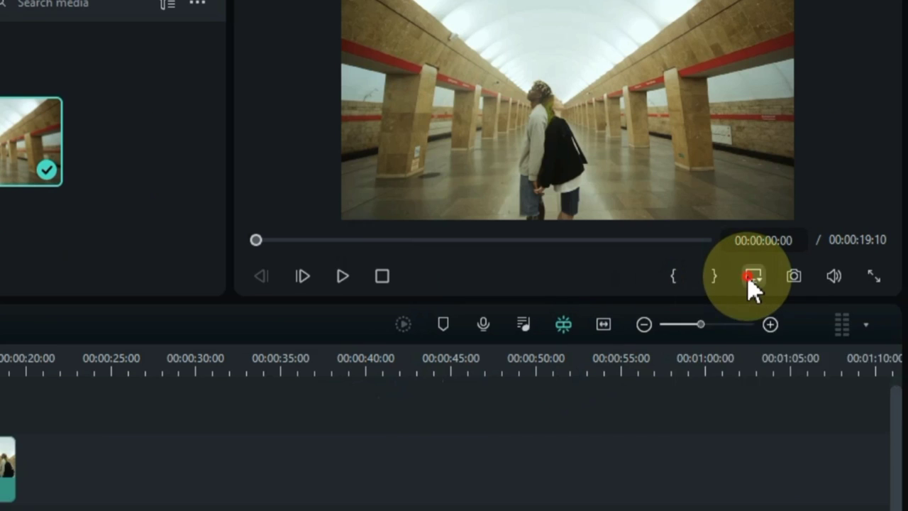
# Set the project resolution to 3840x2160 (4k UHD) and the frame rate to 60 fps.
pyautogui.click(805, 269)
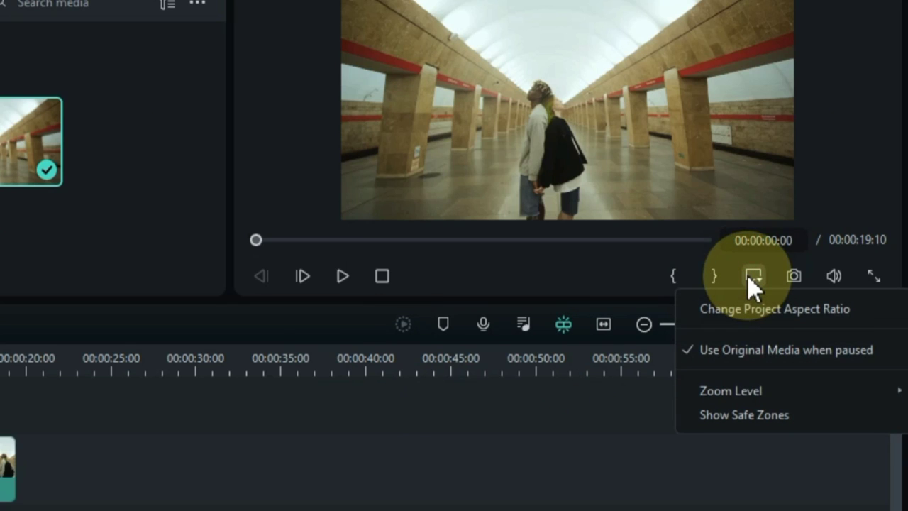
pyautogui.click(748, 321)
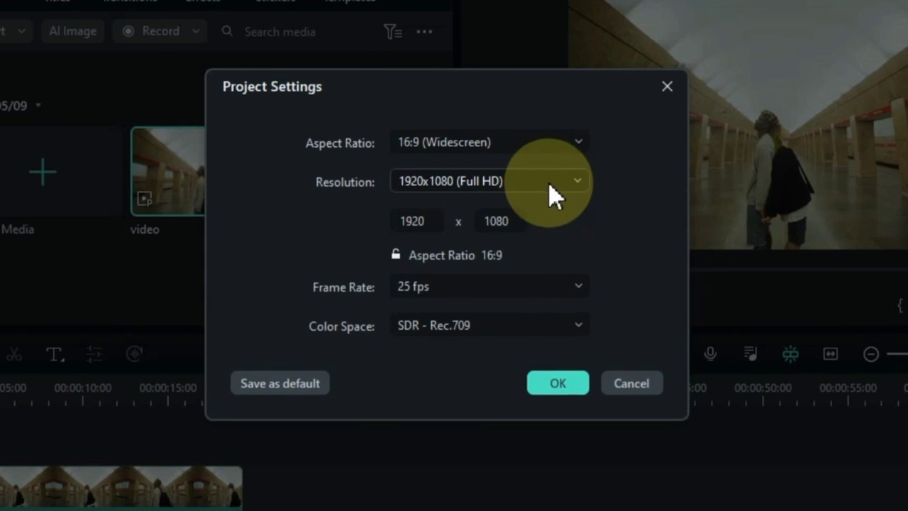
pyautogui.click(317, 152)
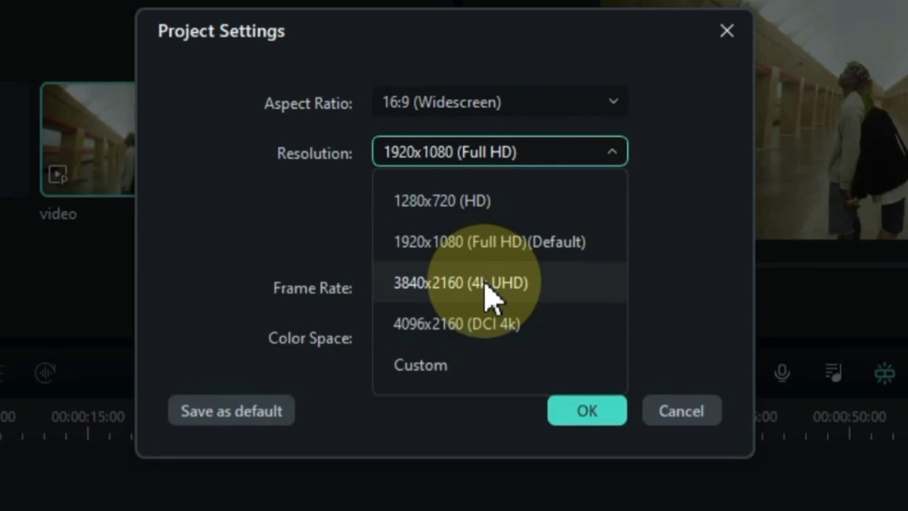
pyautogui.click(546, 298)
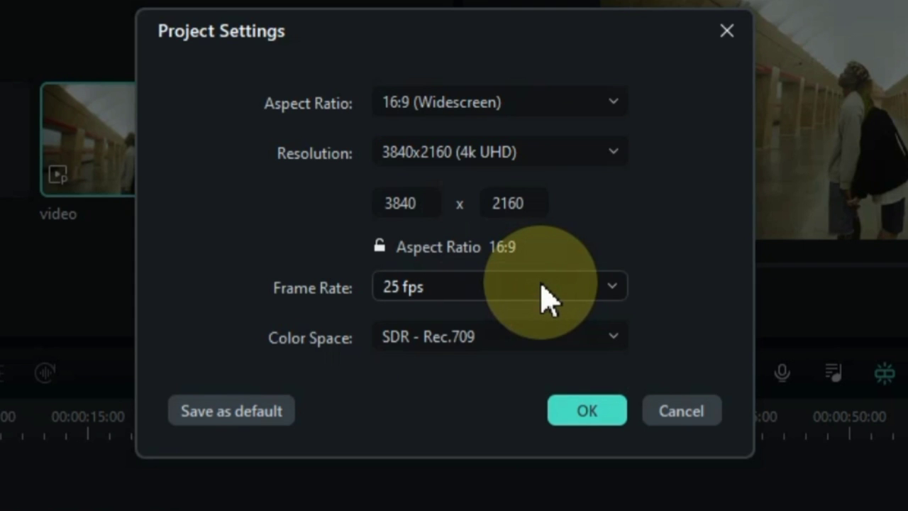
pyautogui.click(546, 291)
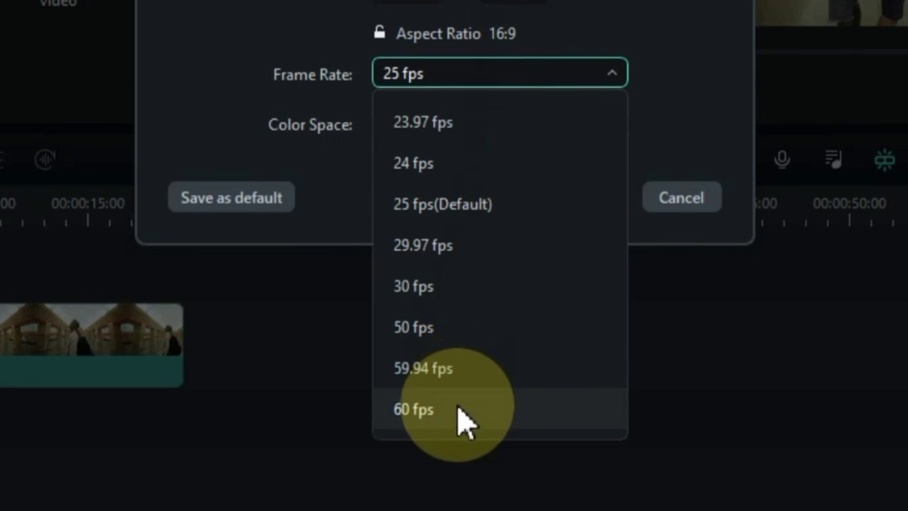
pyautogui.click(458, 417)
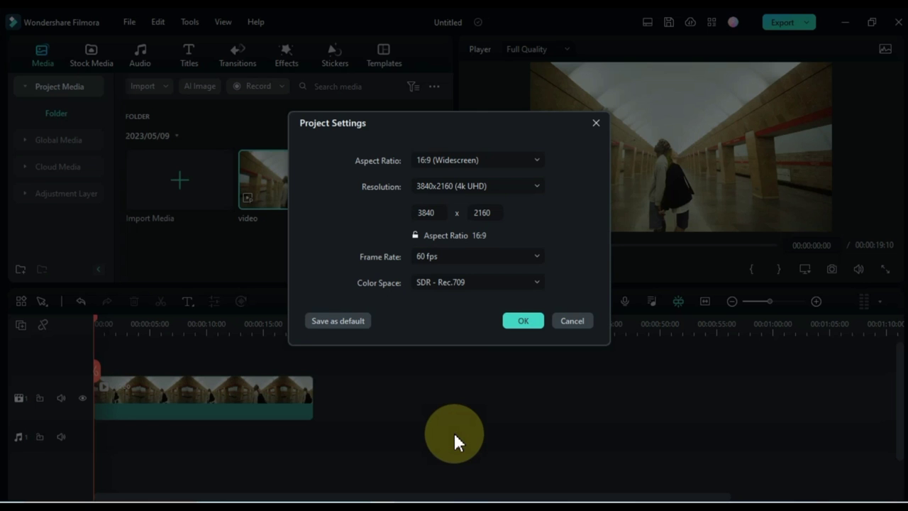
pyautogui.click(513, 325)
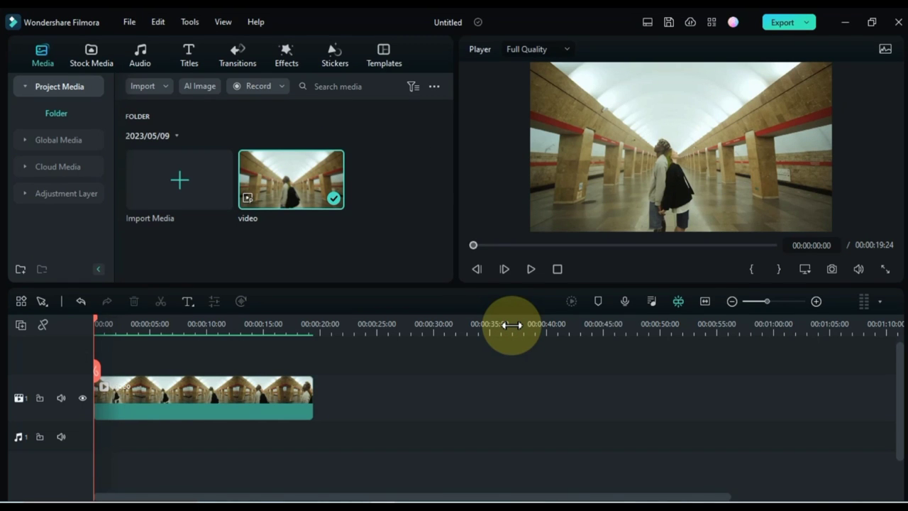
# Preview the clip, then add Transform keyframes at its first and last frames.
pyautogui.click(530, 272)
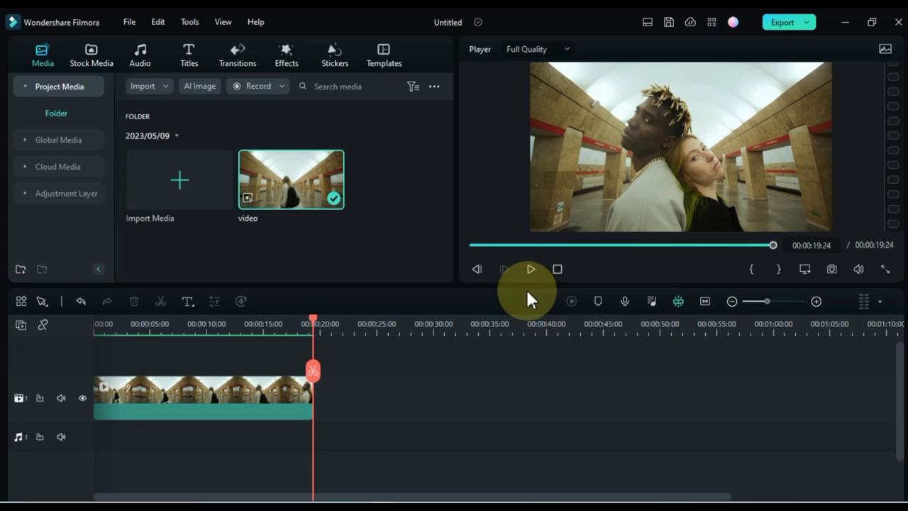
pyautogui.doubleClick(265, 403)
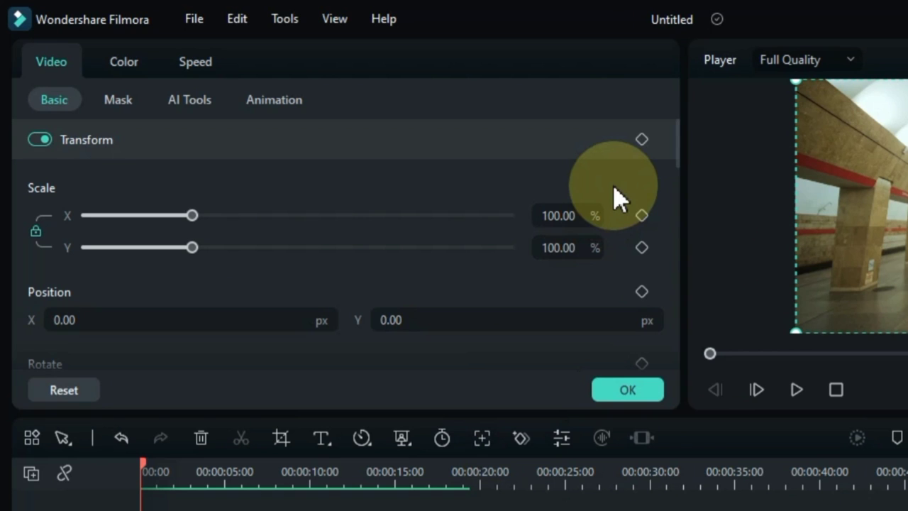
pyautogui.click(641, 139)
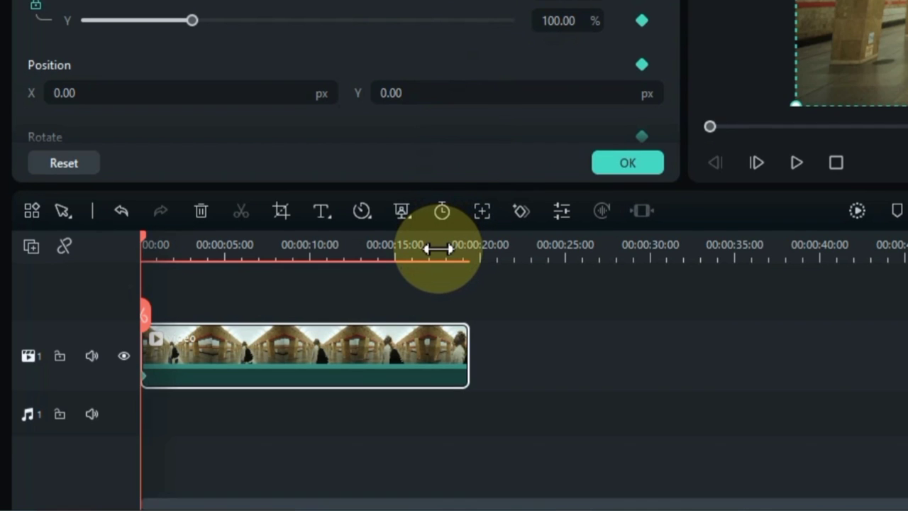
pyautogui.click(430, 290)
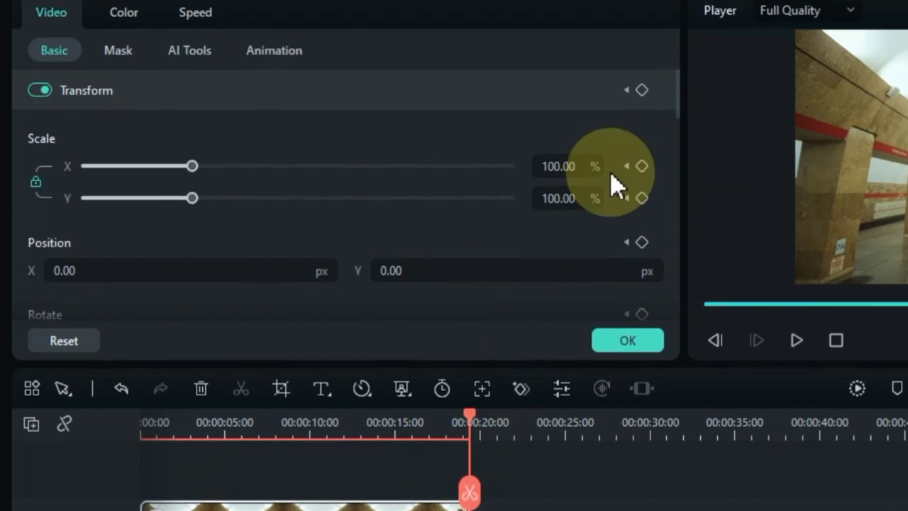
pyautogui.click(641, 140)
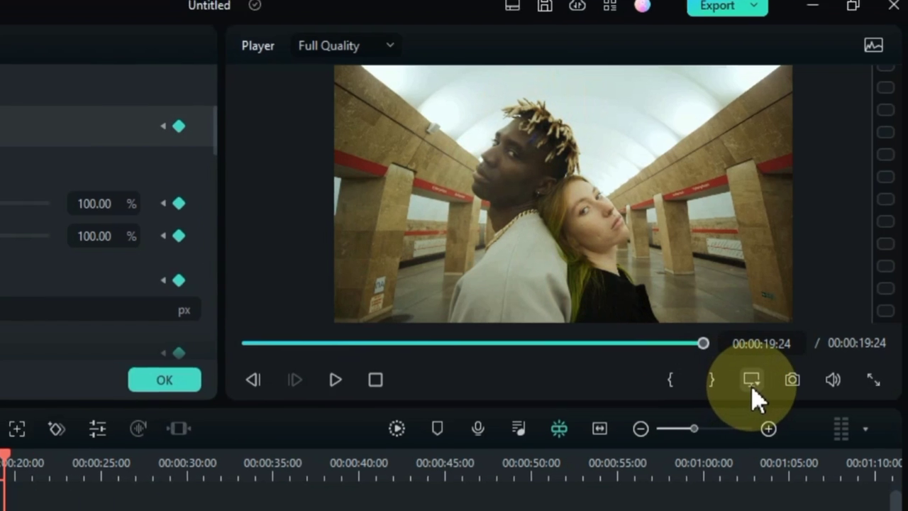
# Turn on safe-zone guides in the preview and return to the clip's start.
pyautogui.click(752, 387)
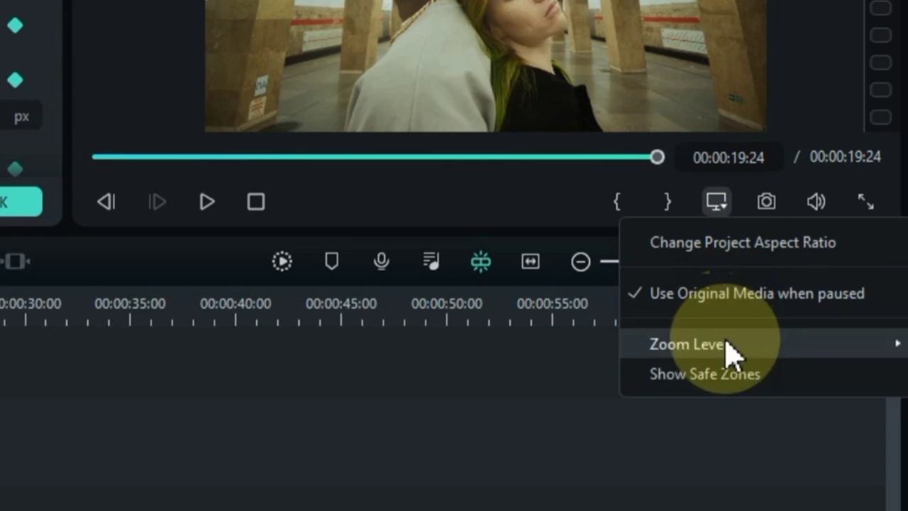
pyautogui.click(731, 383)
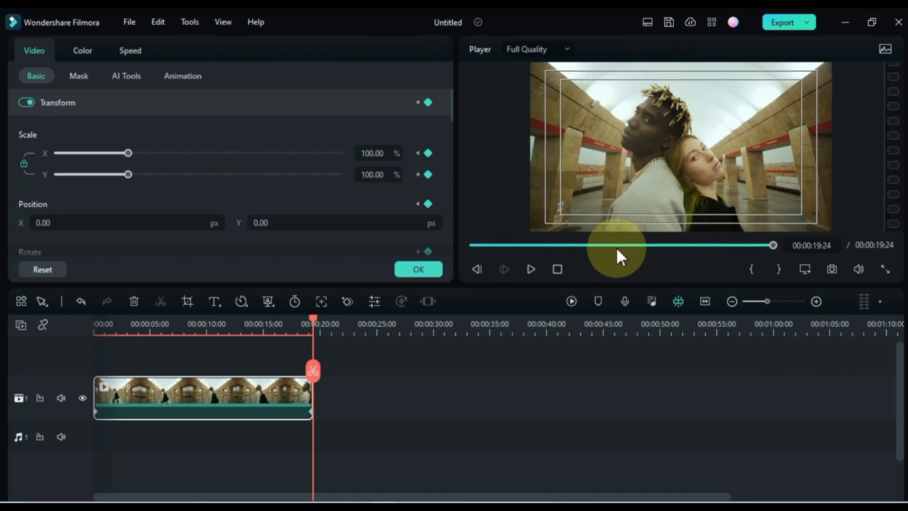
pyautogui.moveTo(313, 318); pyautogui.dragTo(93, 347)
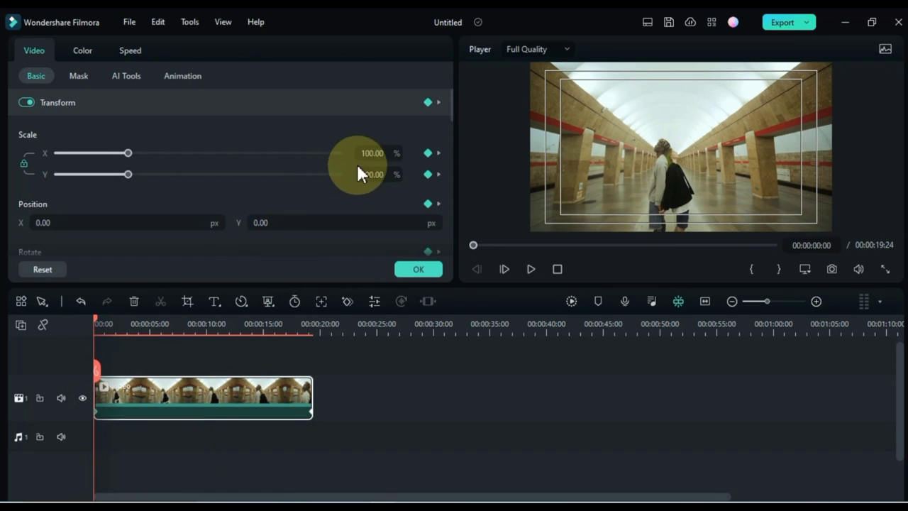
# Zoom the opening frame to 538% at position 892.04, 263.62 to frame the couple.
pyautogui.moveTo(370, 152); pyautogui.dragTo(451, 153)
pyautogui.moveTo(629, 163); pyautogui.dragTo(686, 135)
pyautogui.moveTo(371, 154); pyautogui.dragTo(381, 153)
pyautogui.moveTo(641, 146); pyautogui.dragTo(681, 144)
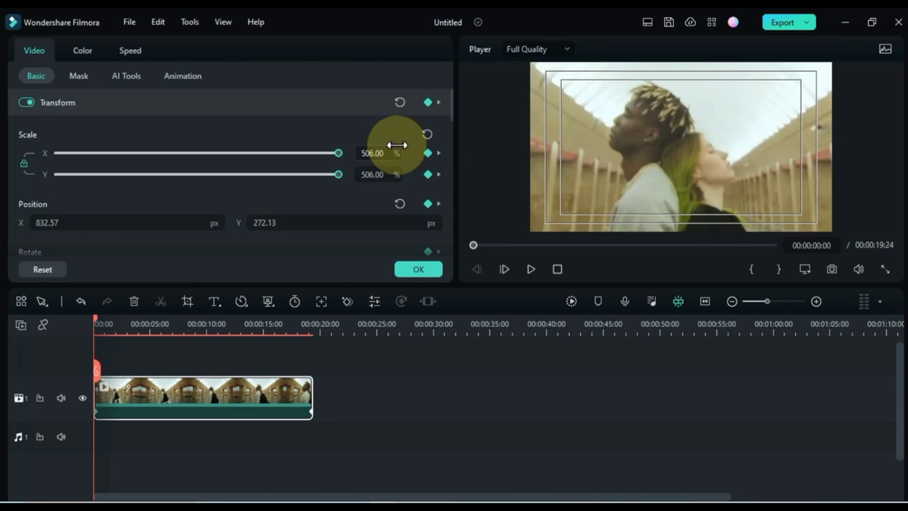
pyautogui.moveTo(382, 153); pyautogui.dragTo(381, 154)
pyautogui.moveTo(670, 147); pyautogui.dragTo(675, 147)
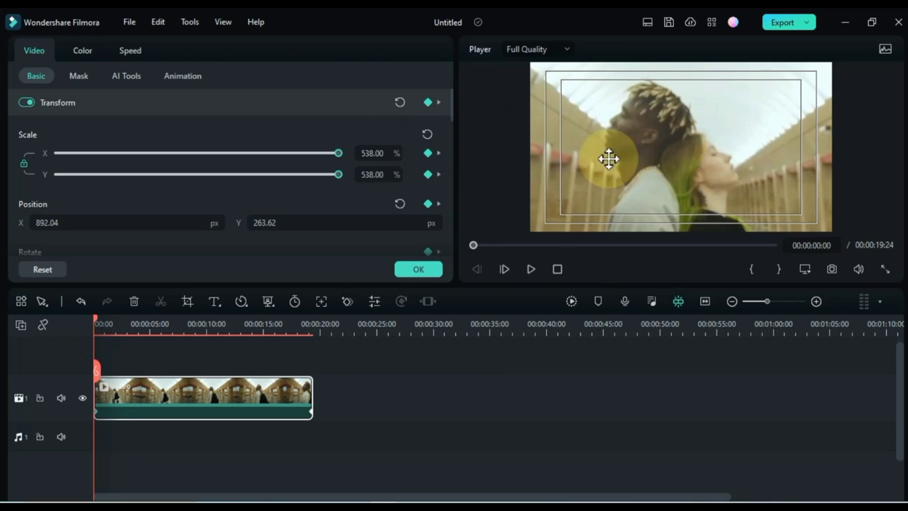
pyautogui.moveTo(94, 318); pyautogui.dragTo(264, 319)
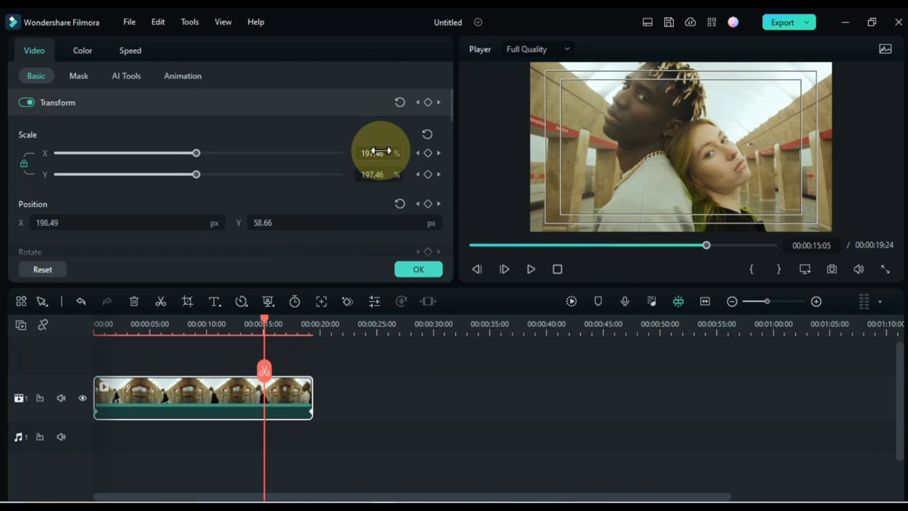
# Add zoom keyframes at later times, scaling to about 156%, 113.70% and about 211%.
pyautogui.moveTo(382, 151); pyautogui.dragTo(371, 151)
pyautogui.moveTo(693, 158)
pyautogui.mouseDown()
pyautogui.moveTo(685, 146)
pyautogui.moveTo(685, 158)
pyautogui.mouseUp()
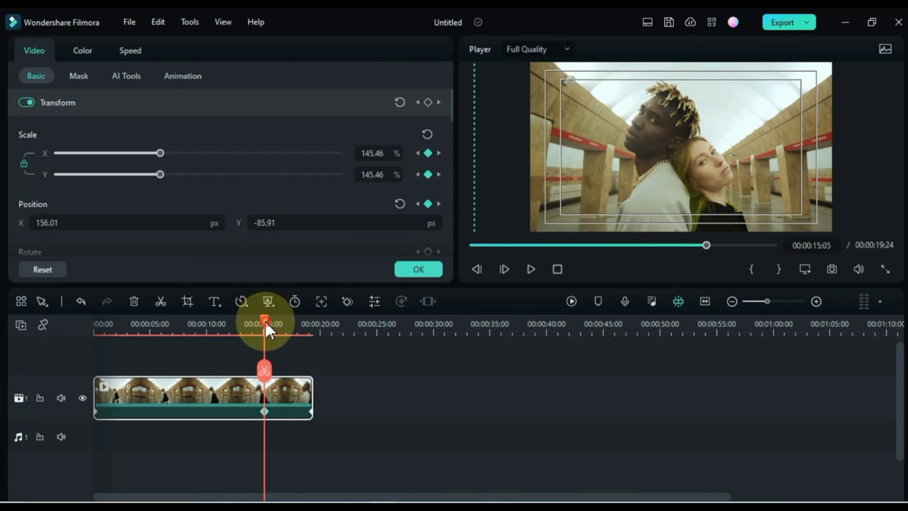
pyautogui.moveTo(265, 320); pyautogui.dragTo(289, 322)
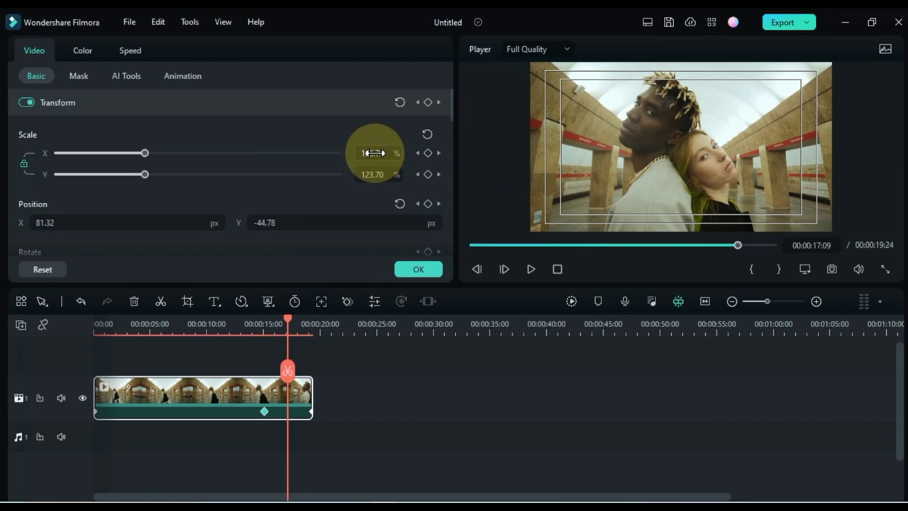
pyautogui.moveTo(374, 153); pyautogui.dragTo(379, 152)
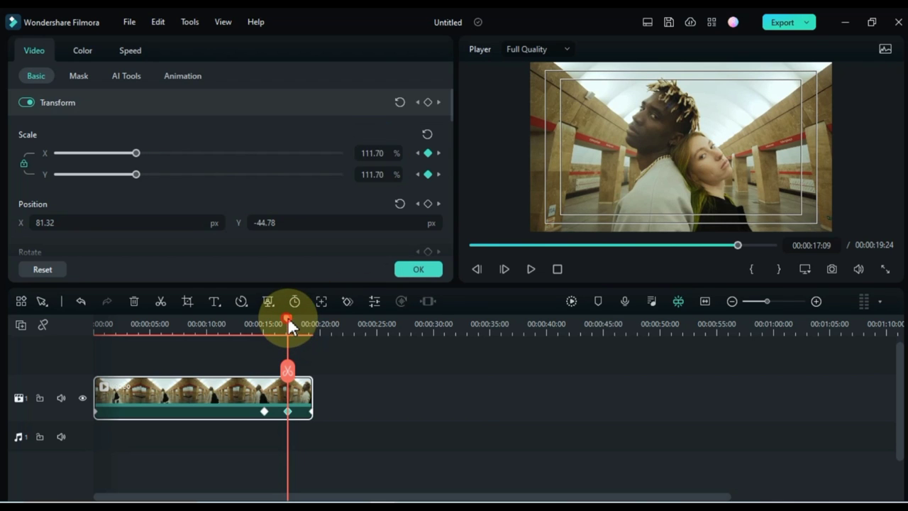
pyautogui.moveTo(287, 316); pyautogui.dragTo(231, 320)
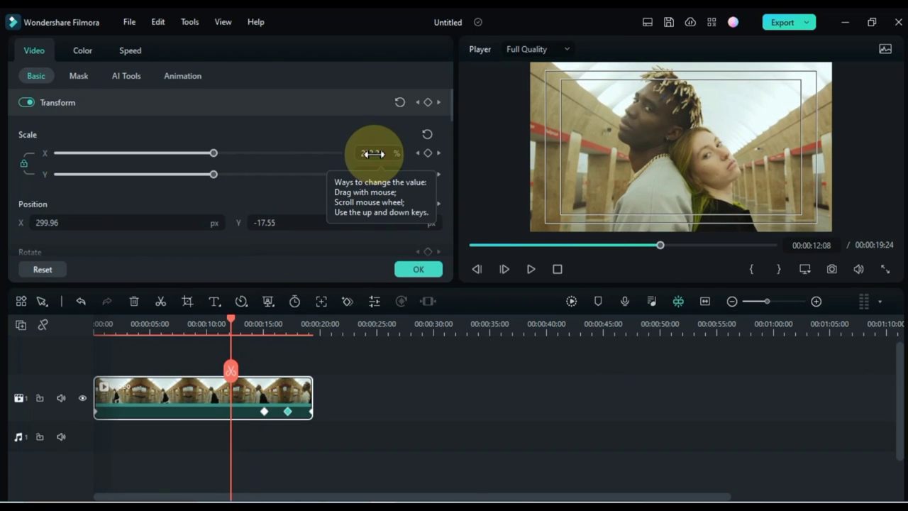
pyautogui.moveTo(371, 154); pyautogui.dragTo(376, 154)
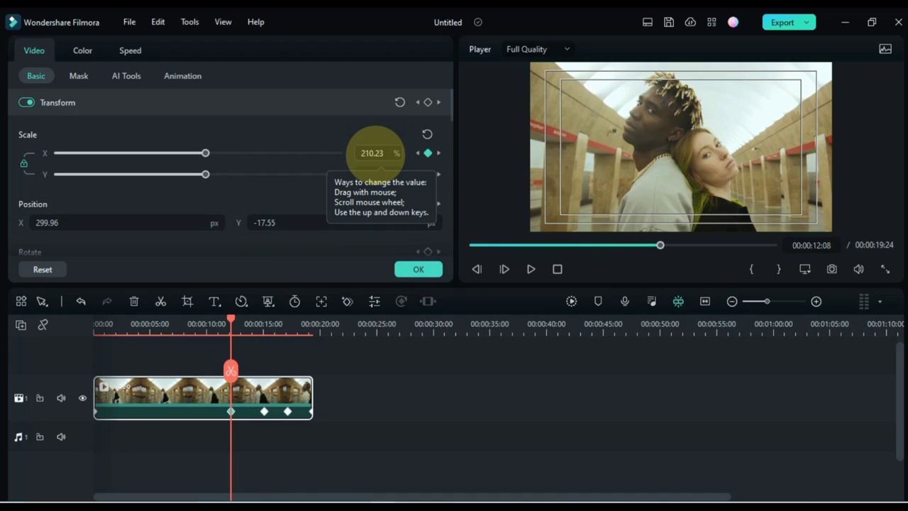
pyautogui.moveTo(699, 140); pyautogui.dragTo(698, 140)
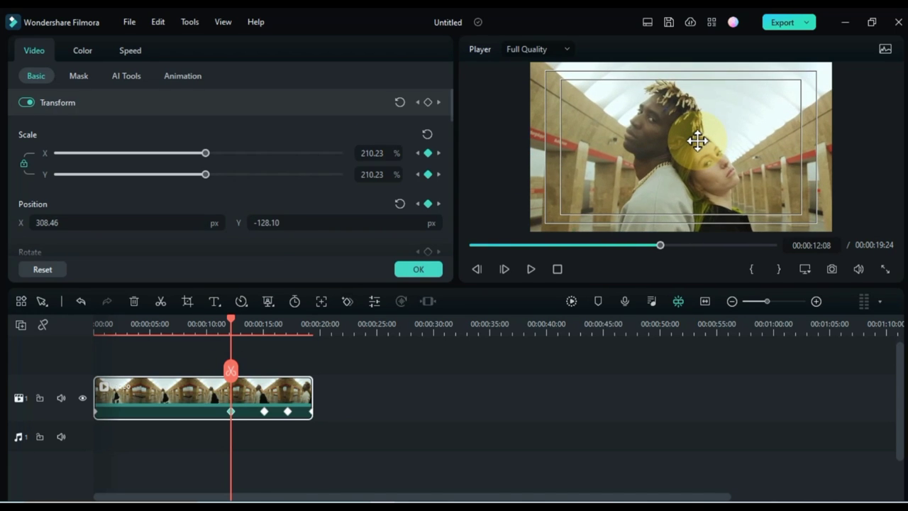
# Add pan keyframes near 8 s, 4 s and the start, shifting the picture upward.
pyautogui.moveTo(230, 318); pyautogui.dragTo(189, 330)
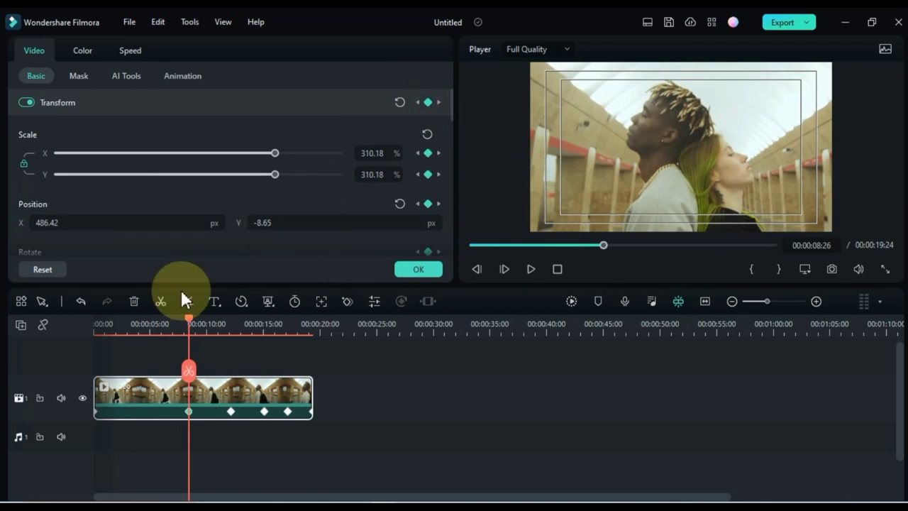
pyautogui.moveTo(189, 317); pyautogui.dragTo(138, 332)
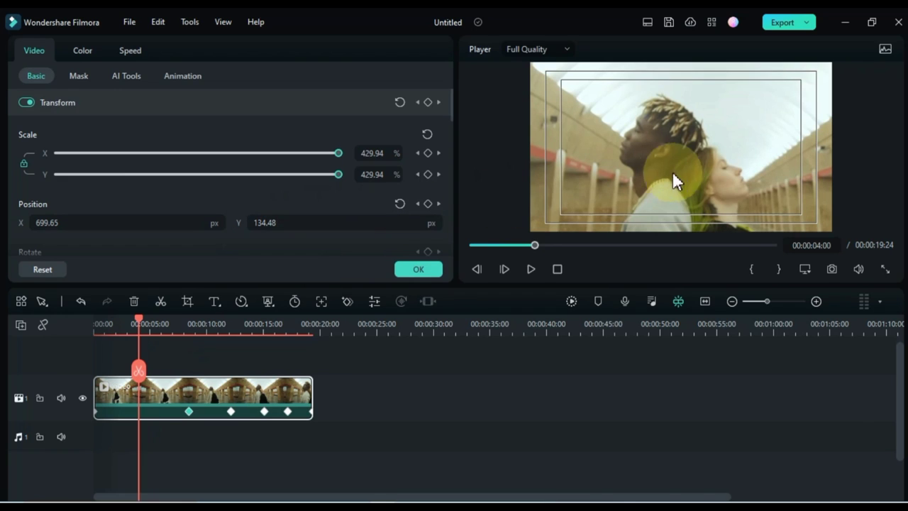
pyautogui.moveTo(686, 166); pyautogui.dragTo(686, 151)
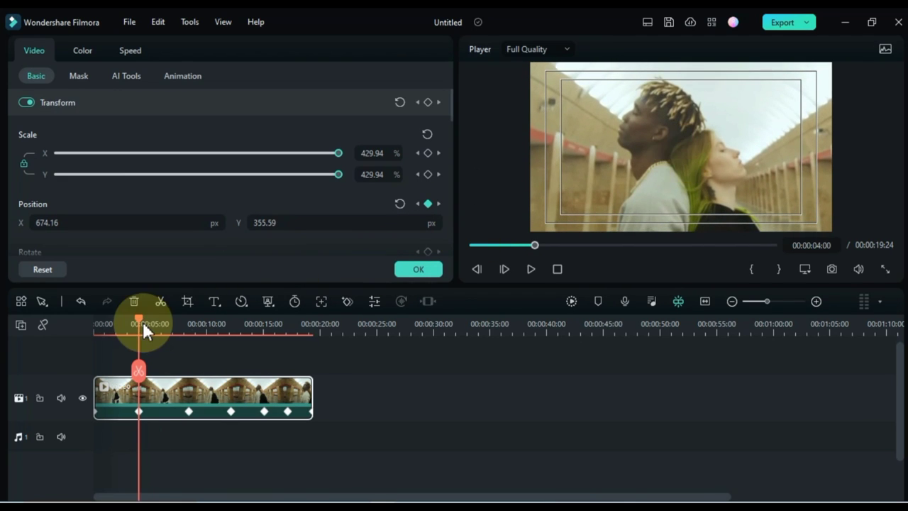
pyautogui.moveTo(142, 321); pyautogui.dragTo(113, 324)
pyautogui.moveTo(708, 152); pyautogui.dragTo(674, 151)
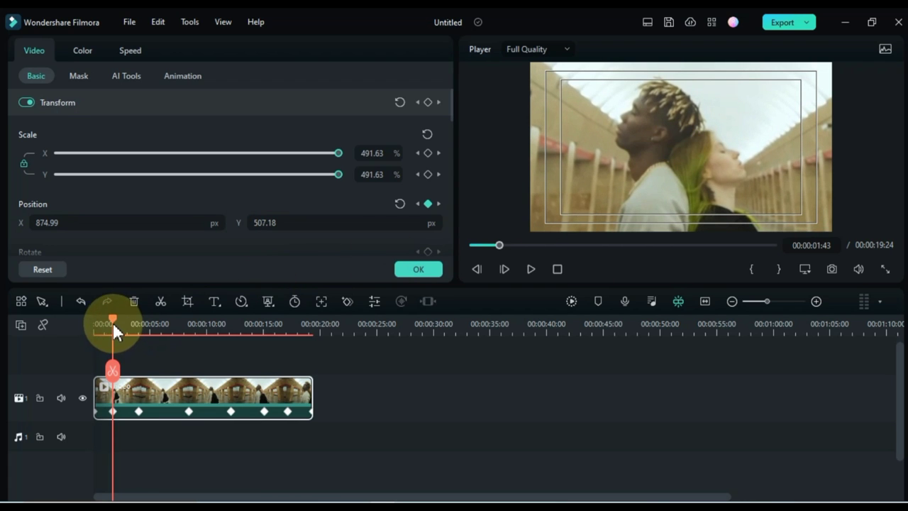
# Return to the clip's start and hide the safe-zone guides.
pyautogui.moveTo(112, 321); pyautogui.dragTo(252, 330)
pyautogui.click(807, 266)
pyautogui.click(794, 362)
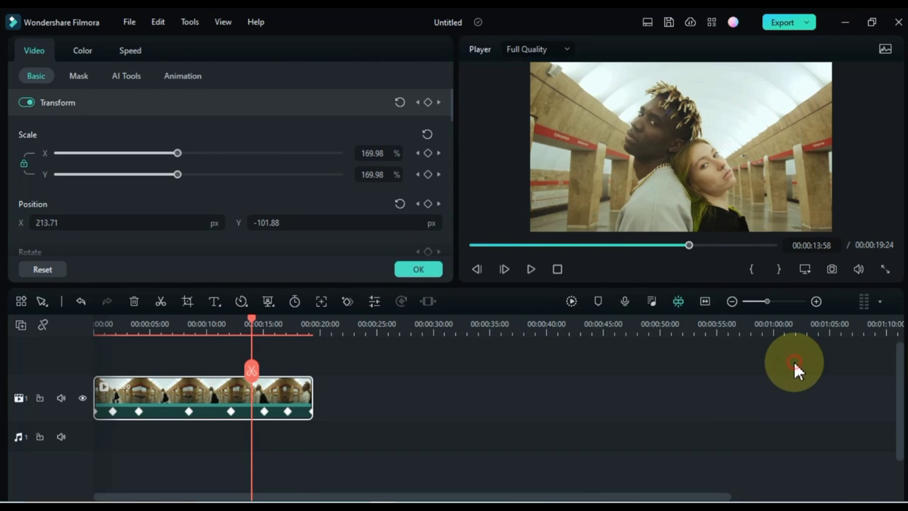
# Deselect the clip and play the zoom-and-pan animation from the start of the timeline.
pyautogui.click(430, 416)
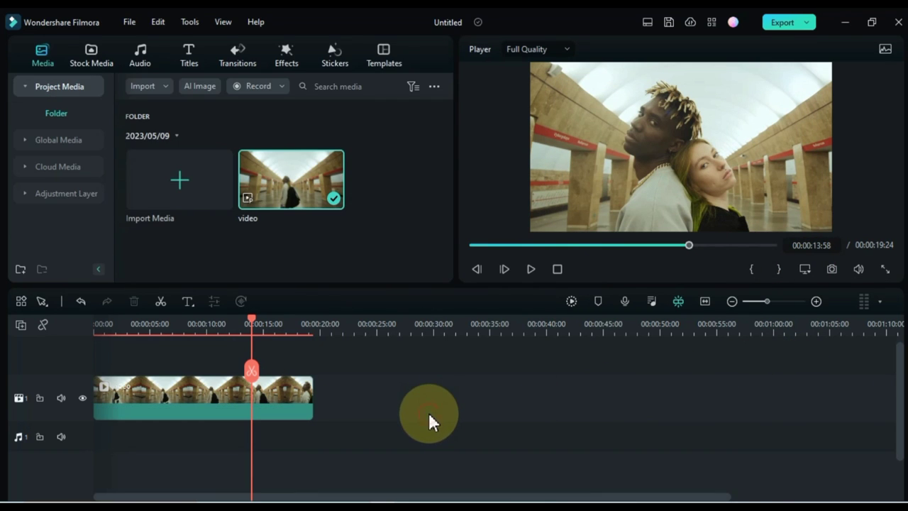
pyautogui.moveTo(254, 326); pyautogui.dragTo(73, 345)
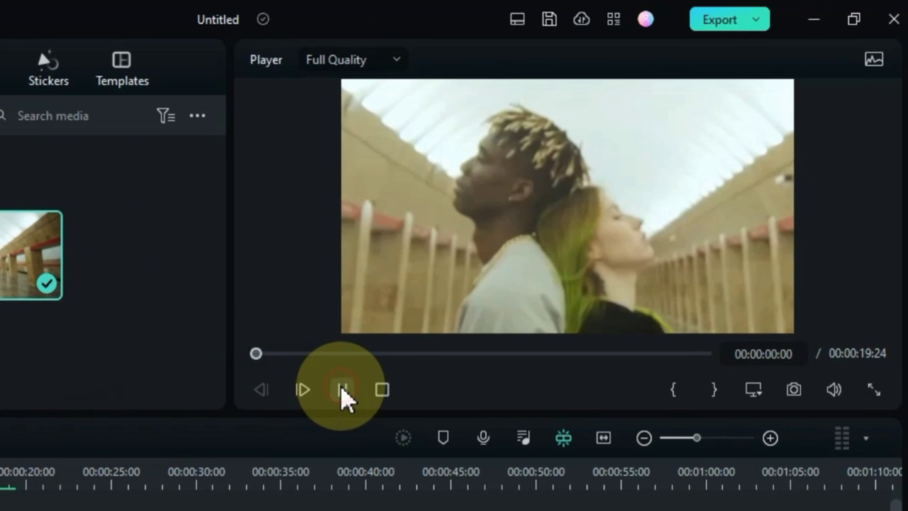
pyautogui.click(344, 393)
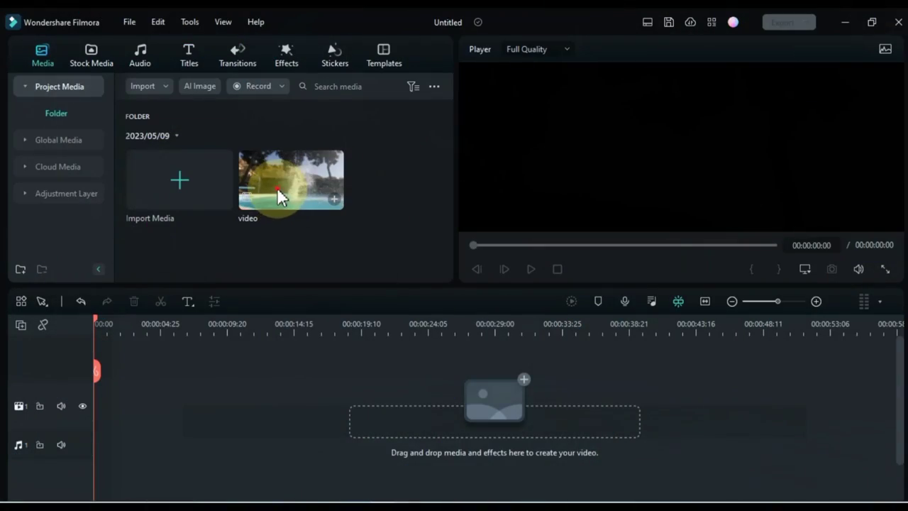
# Place the pool video on the new project's video track and play it through (00:00:17:00).
pyautogui.moveTo(277, 188); pyautogui.dragTo(87, 403)
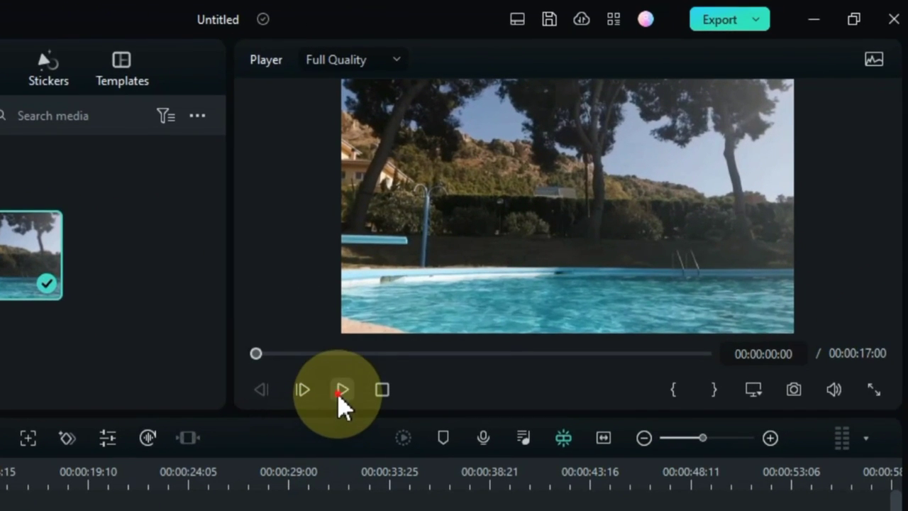
pyautogui.click(530, 269)
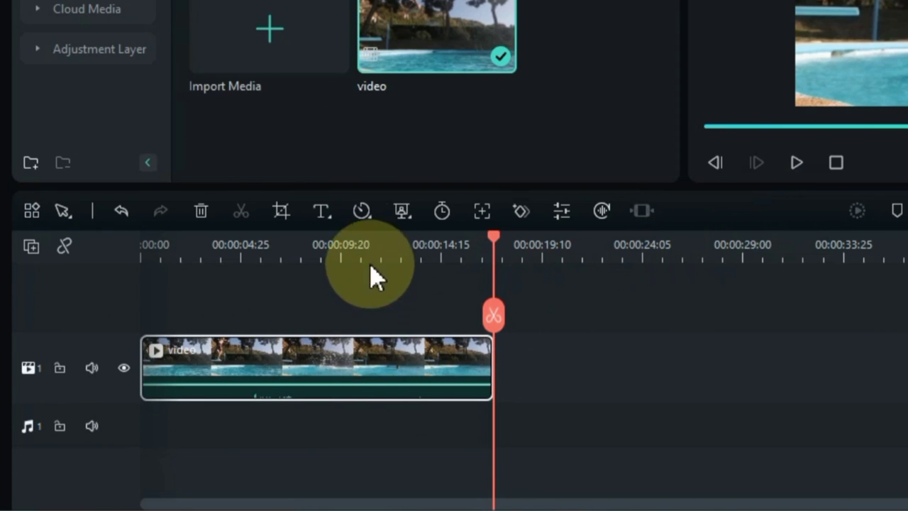
# Reverse the pool clip and cut it at about 8 s and 13 s into three pieces.
pyautogui.click(362, 211)
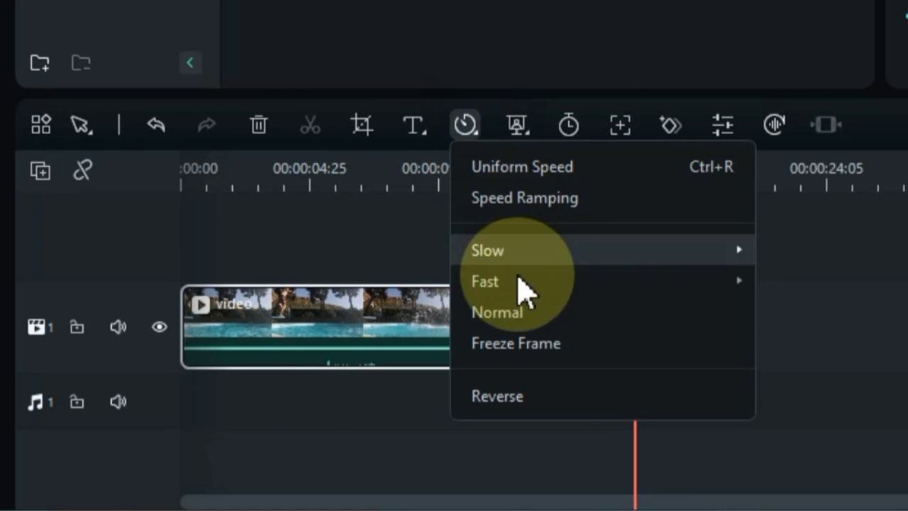
pyautogui.click(544, 396)
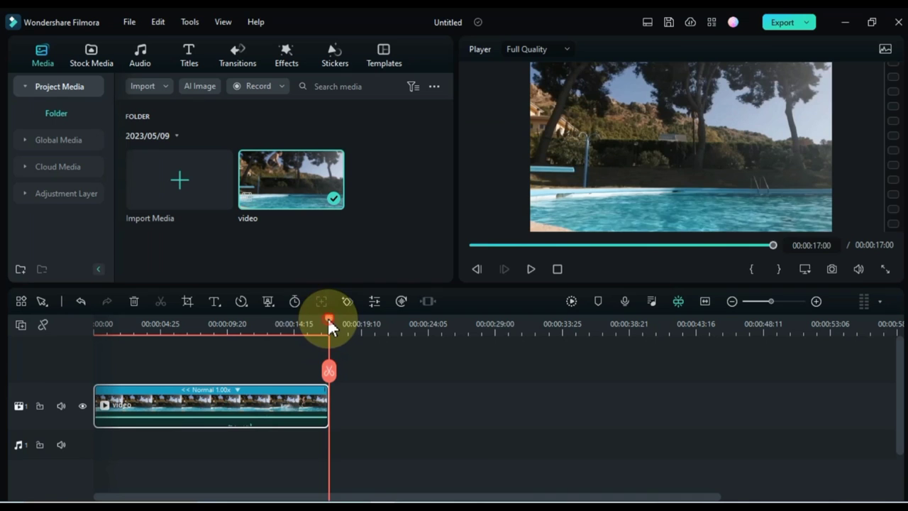
pyautogui.moveTo(329, 319); pyautogui.dragTo(210, 337)
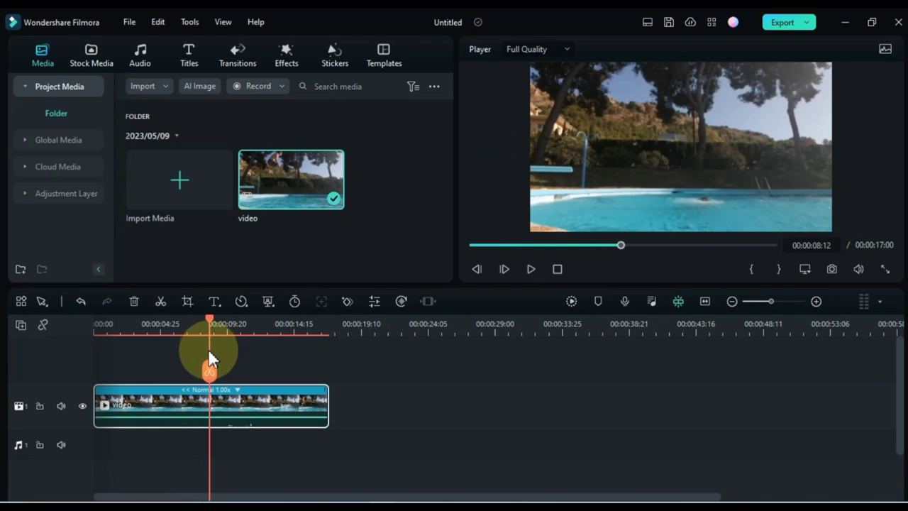
pyautogui.click(210, 371)
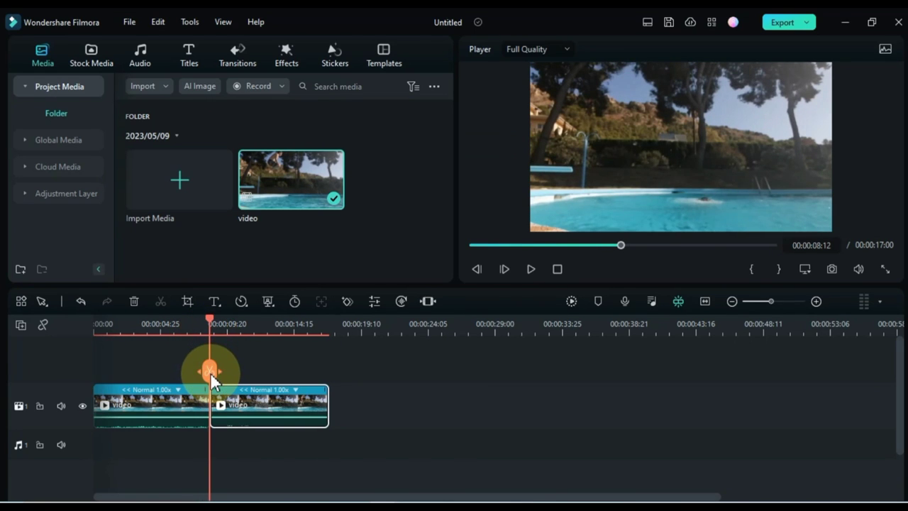
pyautogui.moveTo(211, 332); pyautogui.dragTo(275, 324)
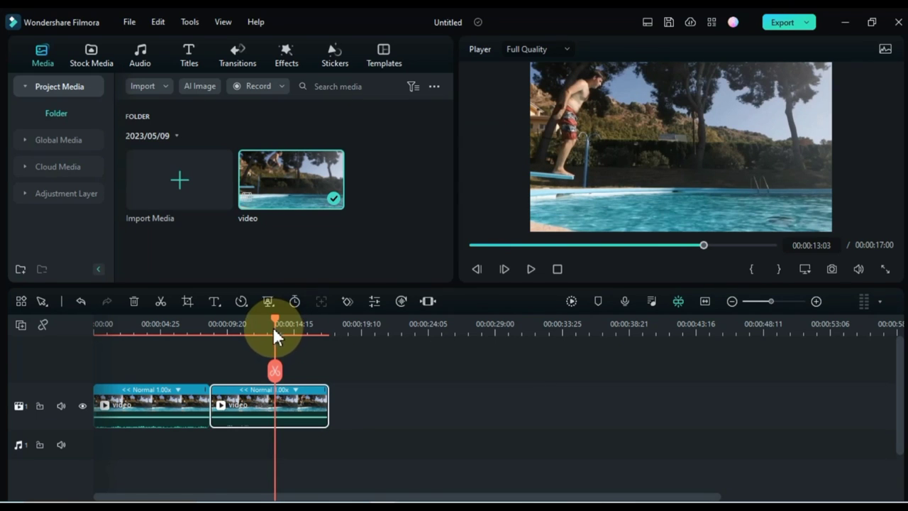
pyautogui.click(275, 367)
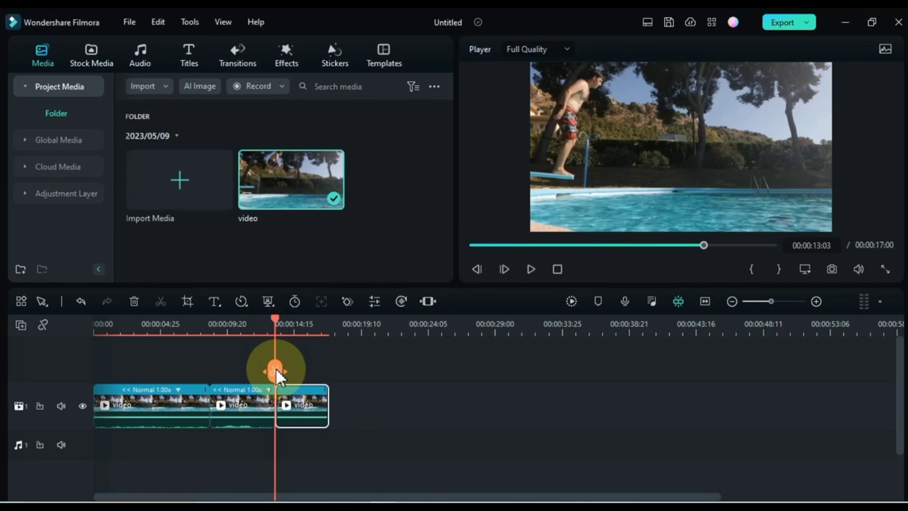
pyautogui.click(242, 414)
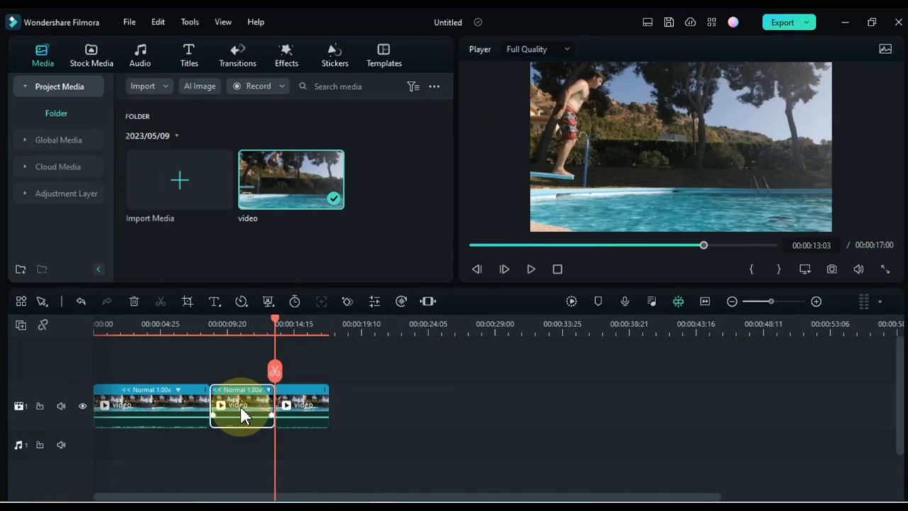
# Paste a copy of the middle pool piece right after it and slow the copy to 0.5x.
pyautogui.rightClick(240, 405)
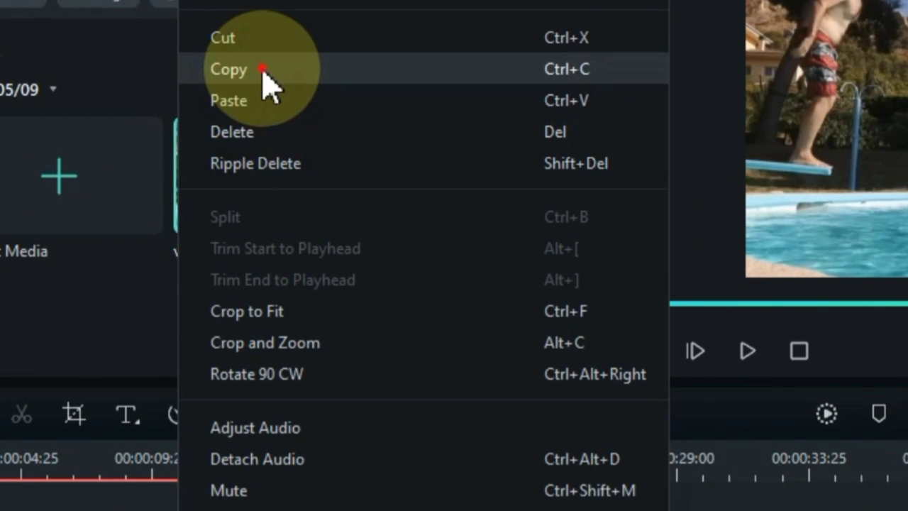
pyautogui.click(228, 69)
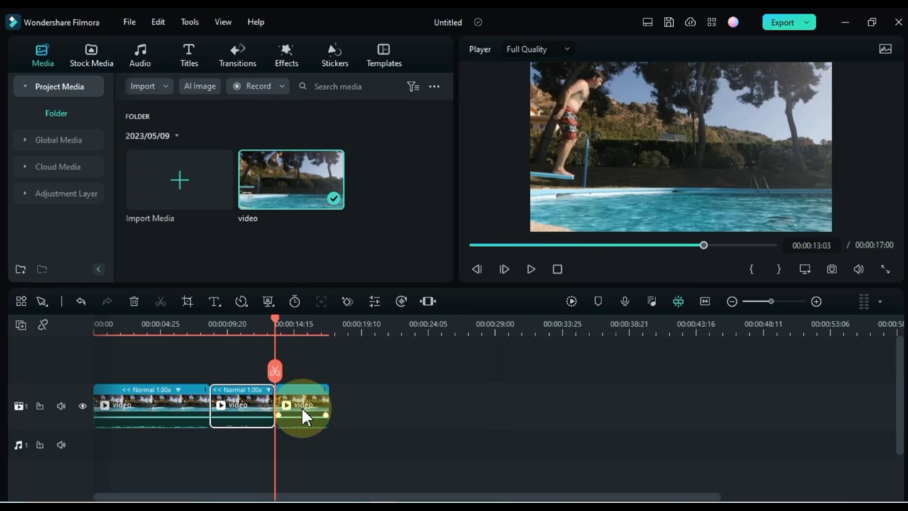
pyautogui.moveTo(302, 414); pyautogui.dragTo(379, 417)
pyautogui.rightClick(303, 403)
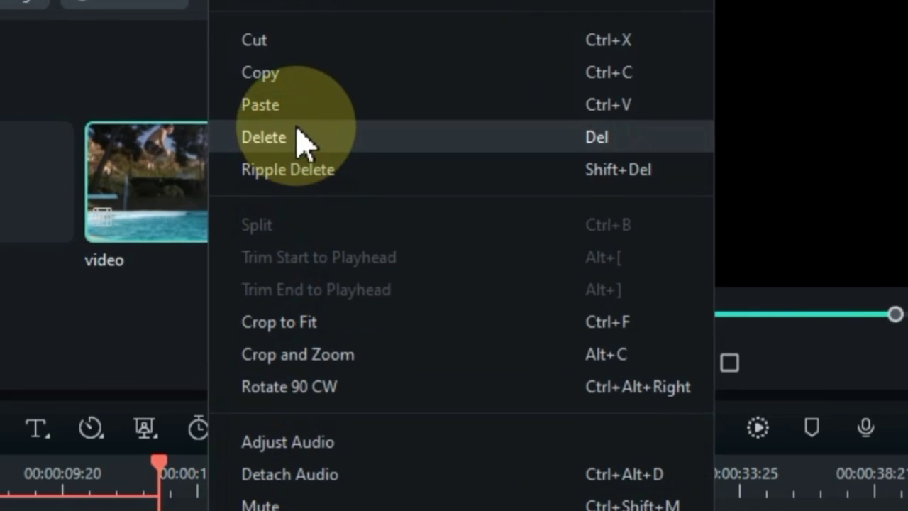
pyautogui.click(318, 120)
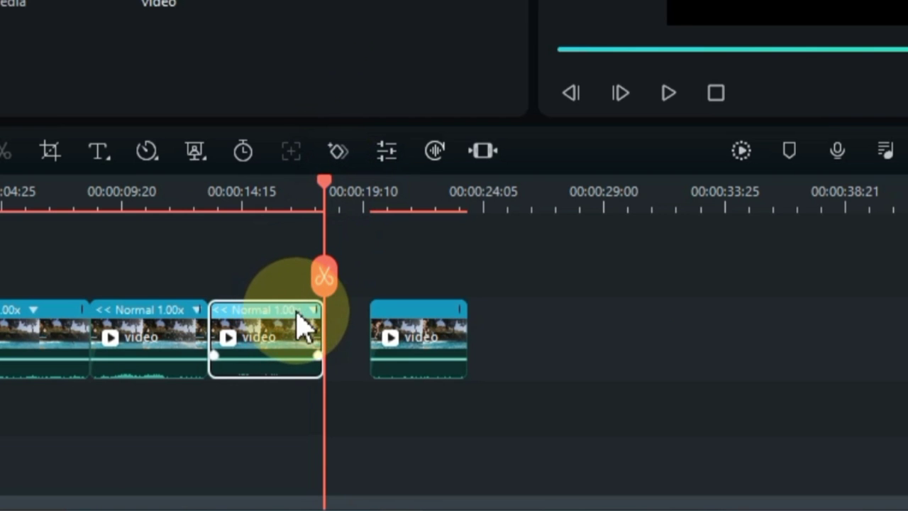
pyautogui.click(331, 390)
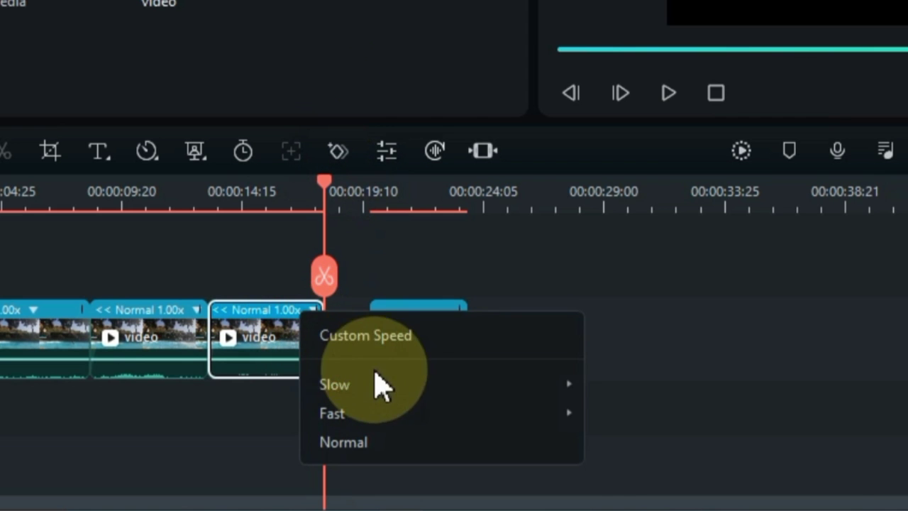
pyautogui.moveTo(495, 396)
pyautogui.click(650, 390)
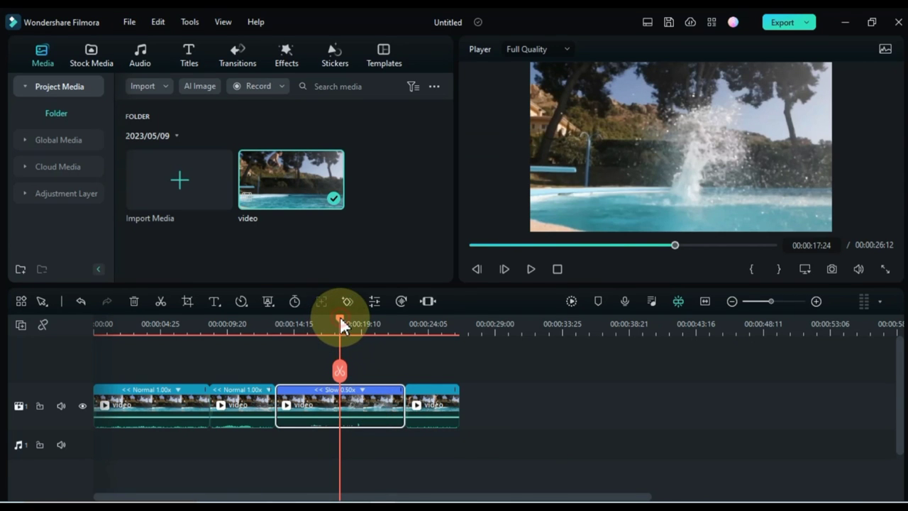
pyautogui.moveTo(340, 323); pyautogui.dragTo(253, 323)
pyautogui.click(530, 270)
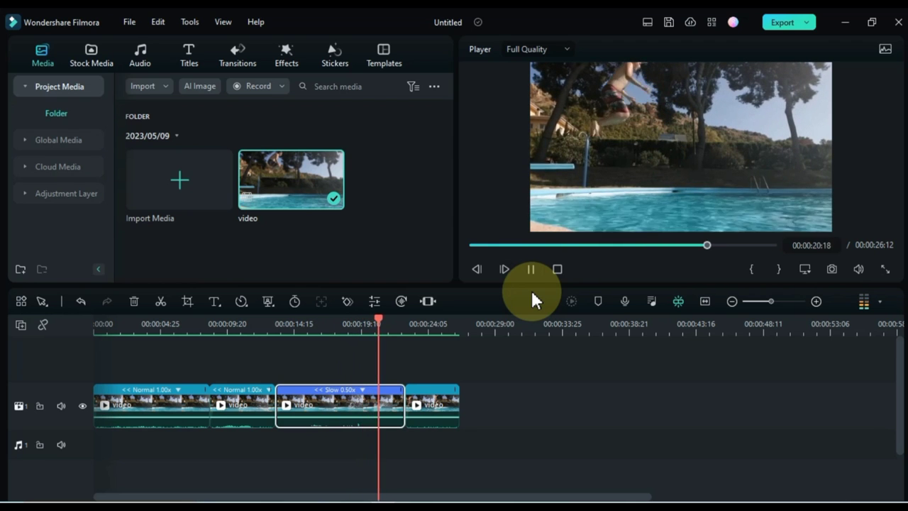
pyautogui.press('space')
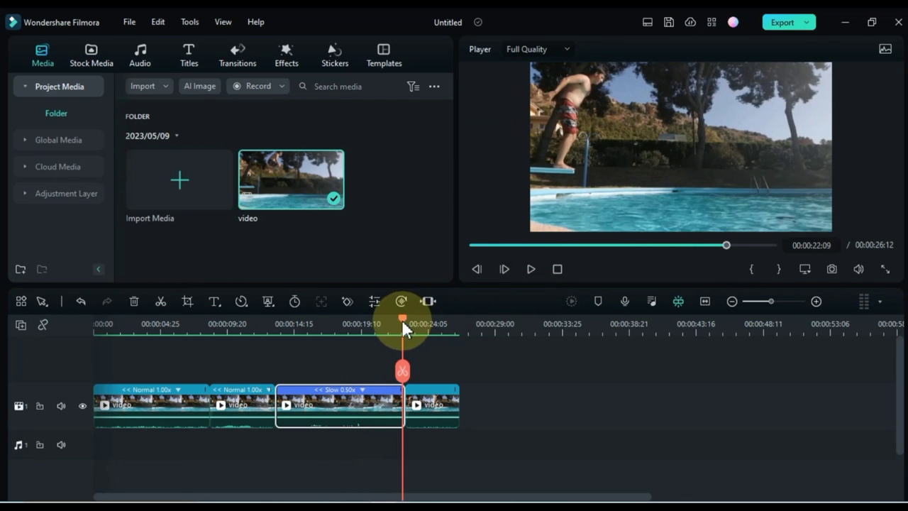
pyautogui.moveTo(401, 319); pyautogui.dragTo(274, 344)
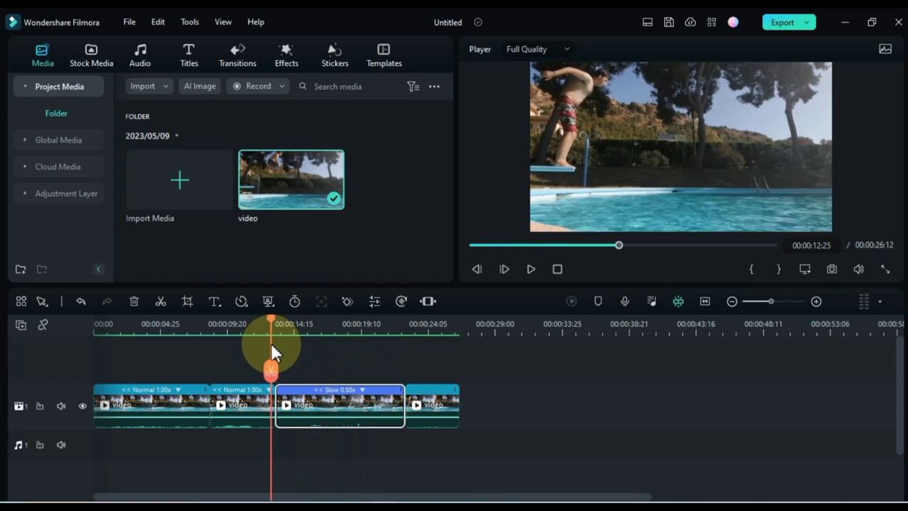
pyautogui.moveTo(272, 345); pyautogui.dragTo(280, 346)
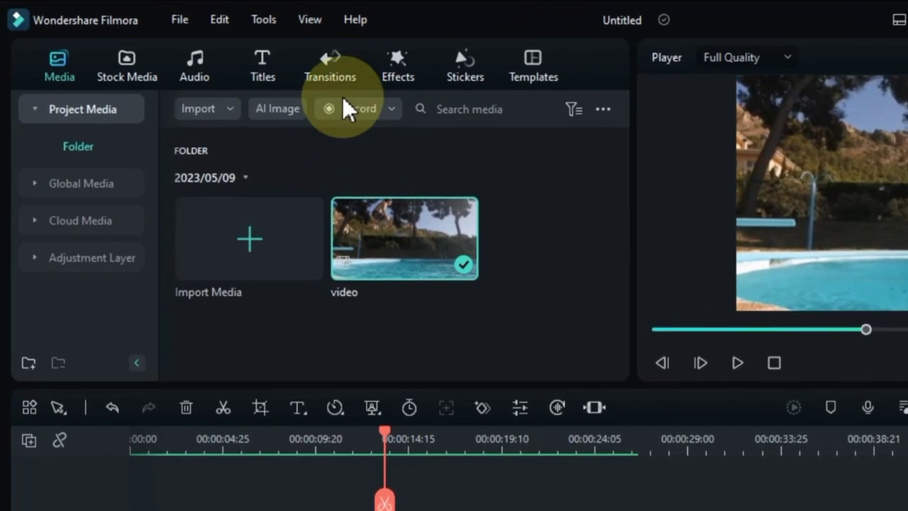
# Insert a Dissolve transition between the second and third pieces, trimmed to 00:00:01:12.
pyautogui.click(287, 64)
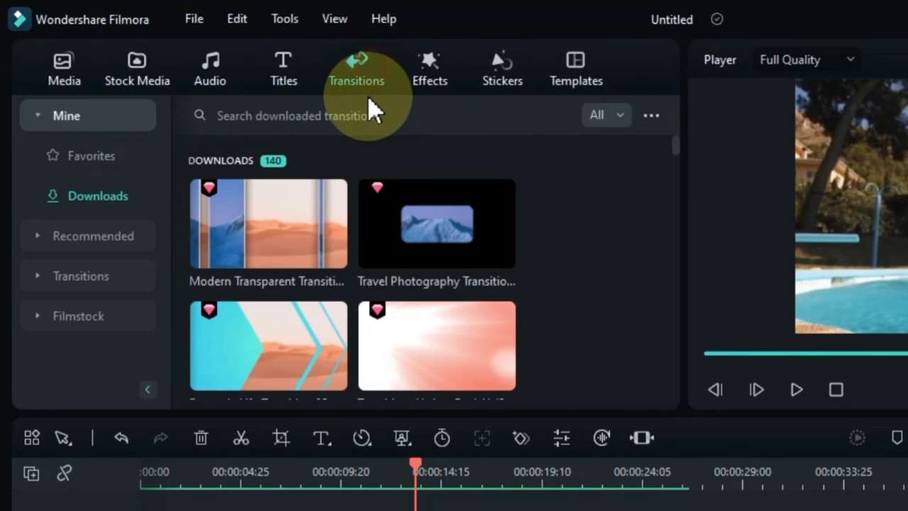
pyautogui.click(366, 116)
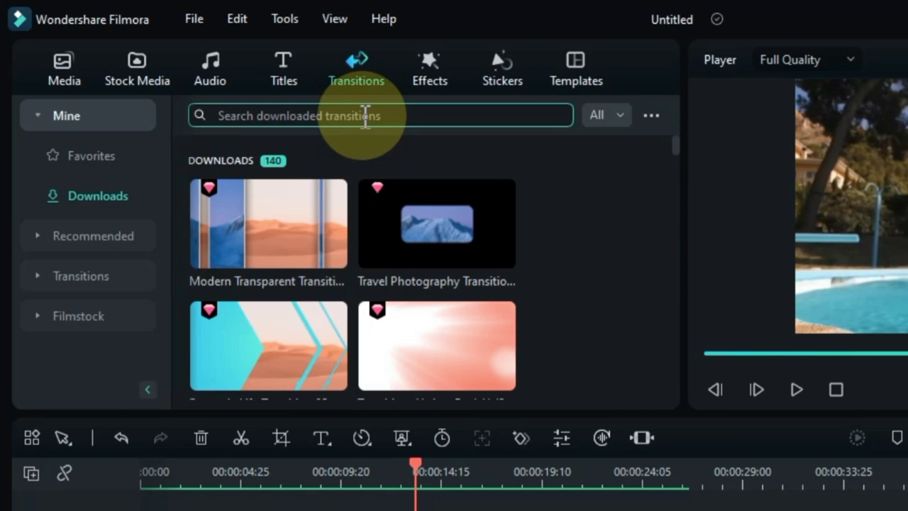
pyautogui.write('Dissol')
pyautogui.write('ve')
pyautogui.press('Return')
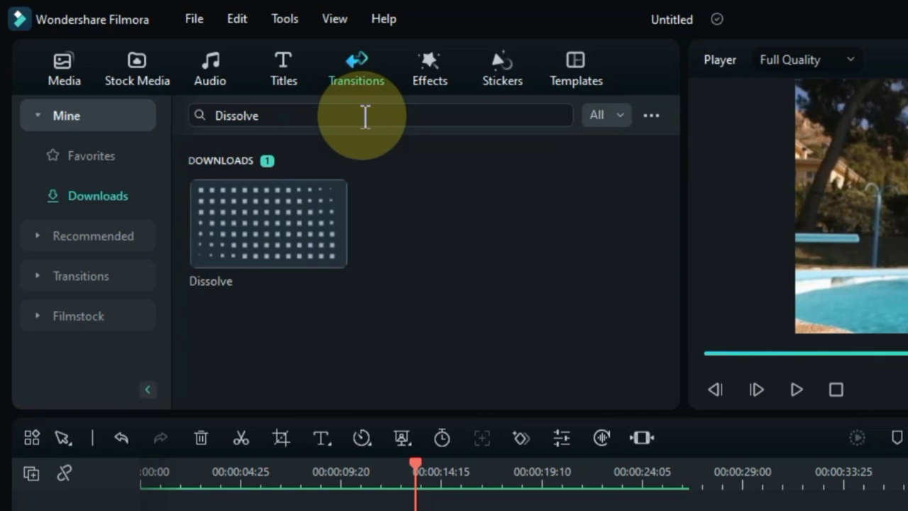
pyautogui.moveTo(237, 255); pyautogui.dragTo(407, 408)
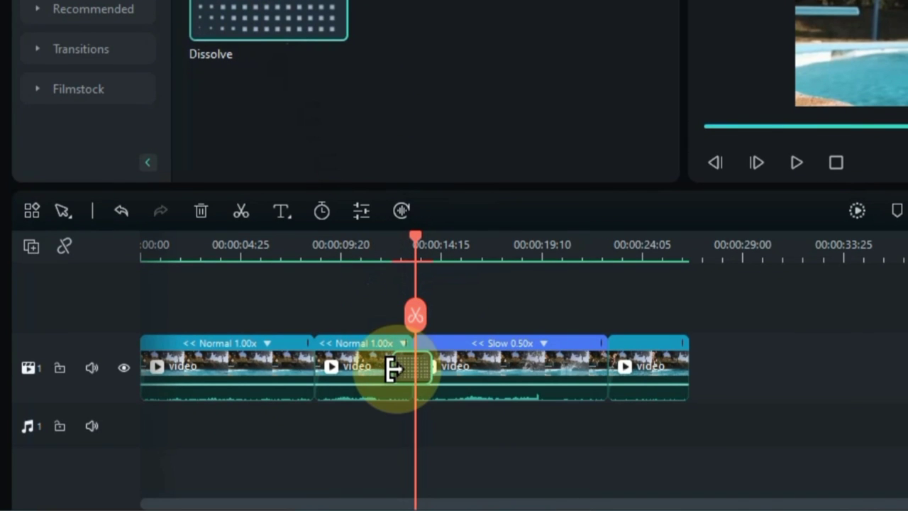
pyautogui.moveTo(392, 368); pyautogui.dragTo(396, 371)
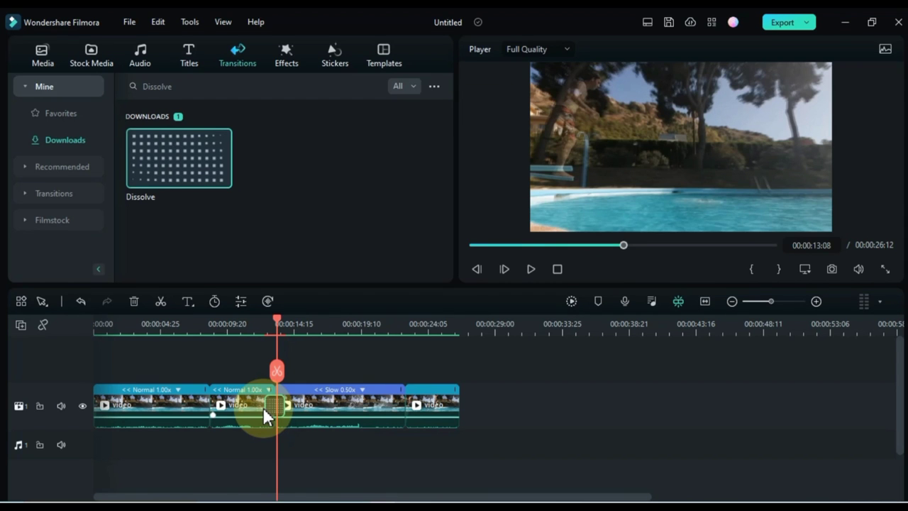
pyautogui.click(263, 411)
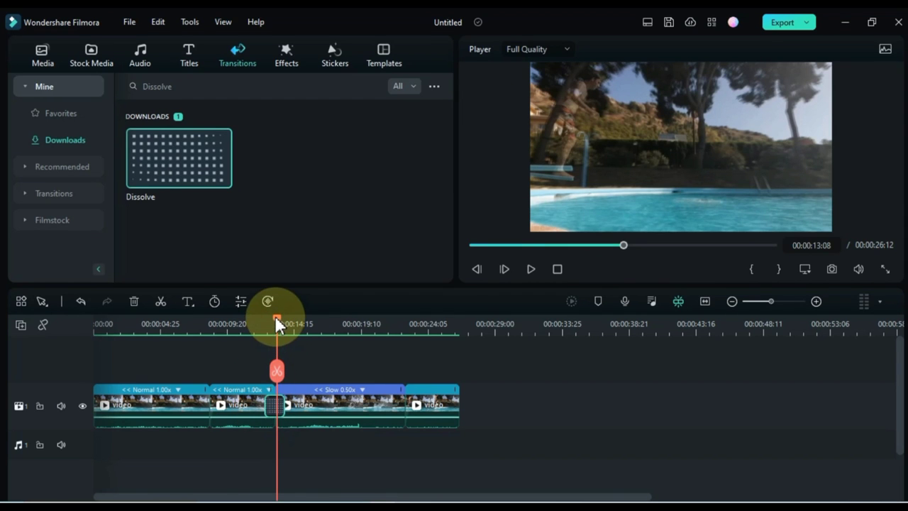
pyautogui.moveTo(276, 317); pyautogui.dragTo(245, 341)
# Raise the first pool clip's volume toward 5 dB in its Audio settings.
pyautogui.click(149, 417)
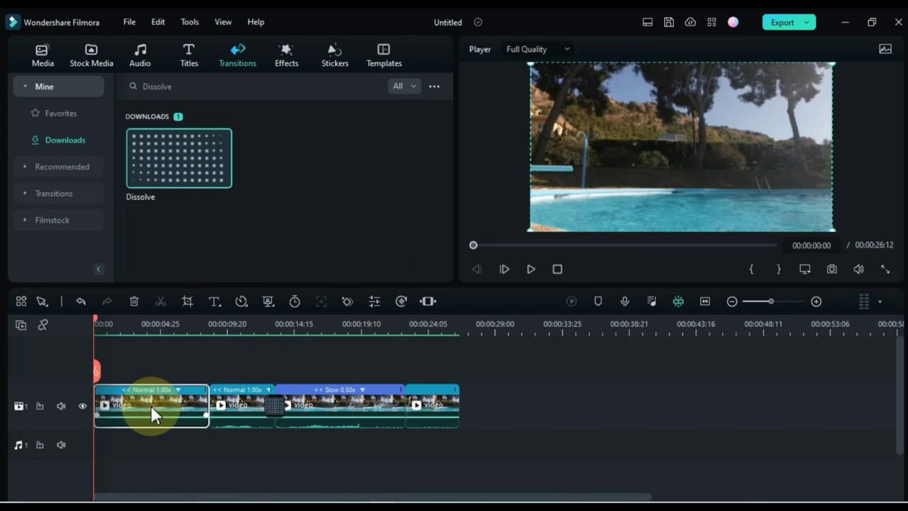
pyautogui.doubleClick(151, 410)
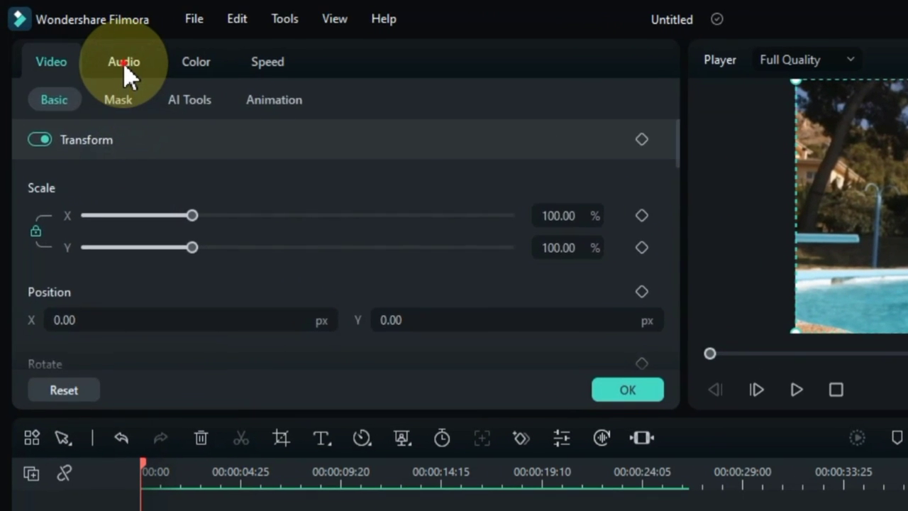
pyautogui.click(124, 64)
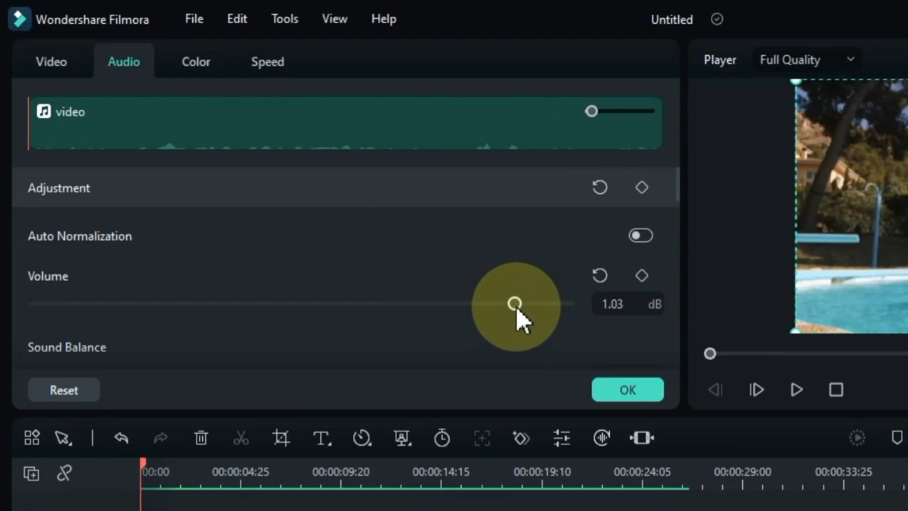
pyautogui.moveTo(518, 311); pyautogui.dragTo(533, 312)
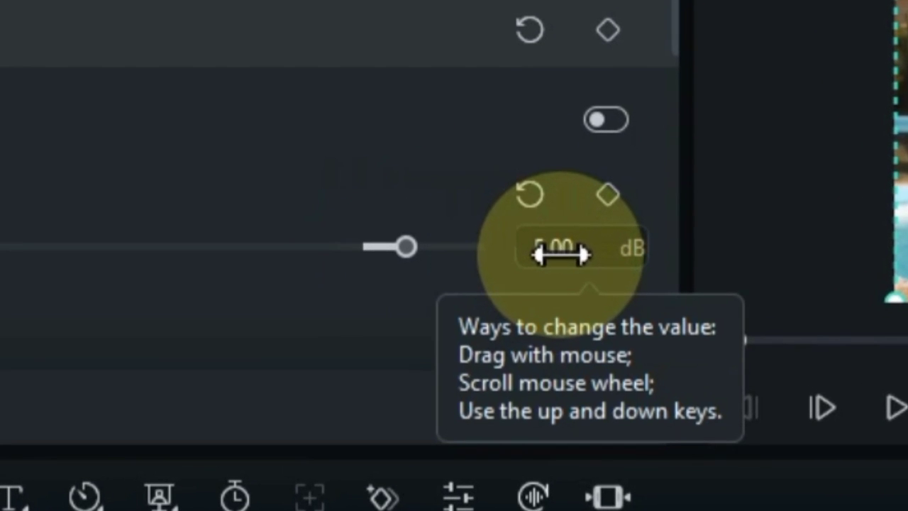
pyautogui.click(560, 254)
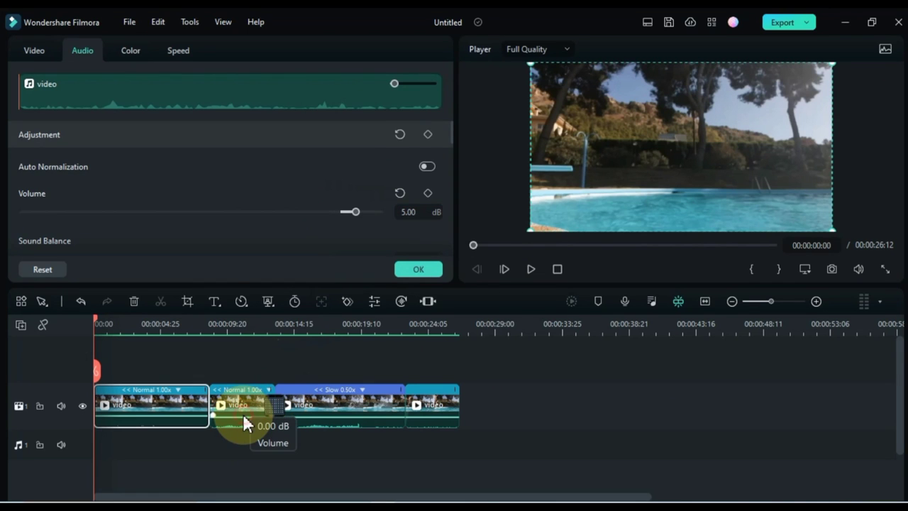
# Set the second, slow-motion third and fourth pool clips to 5 dB and apply the changes.
pyautogui.click(244, 405)
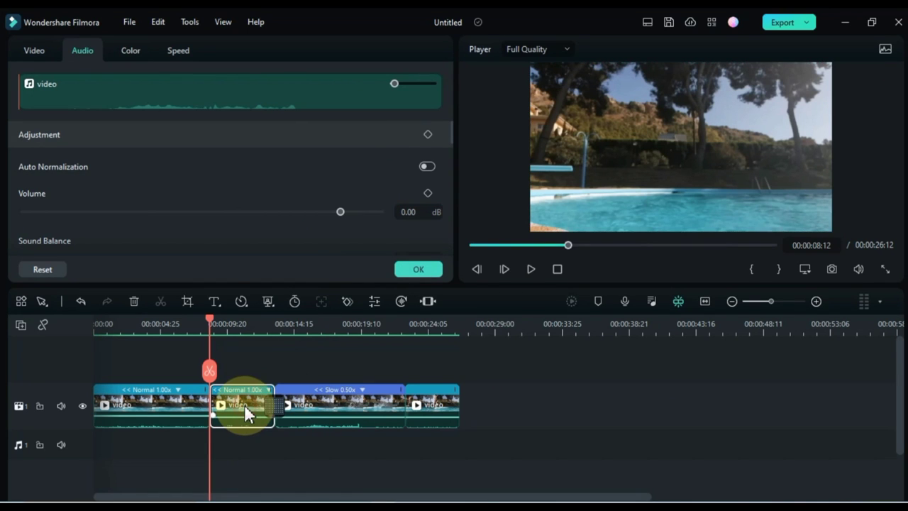
pyautogui.click(418, 213)
pyautogui.write('5')
pyautogui.press('Return')
pyautogui.click(326, 405)
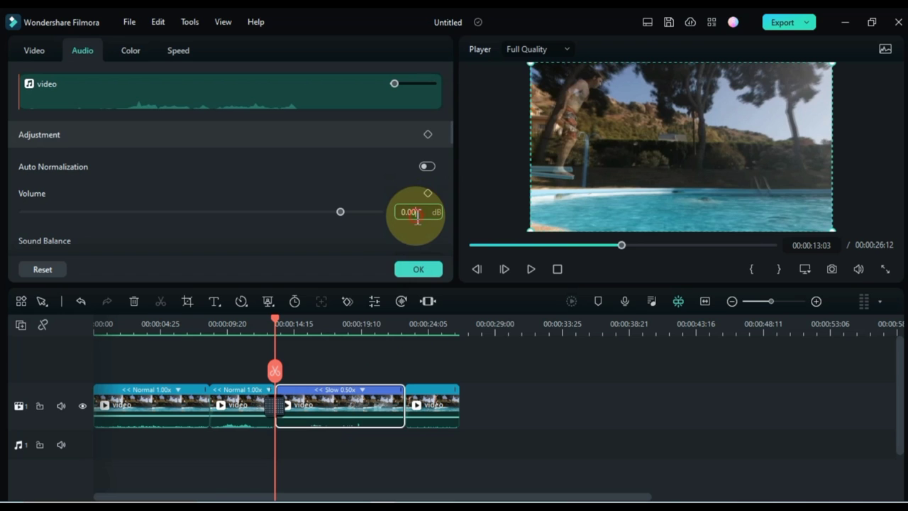
pyautogui.press('Return')
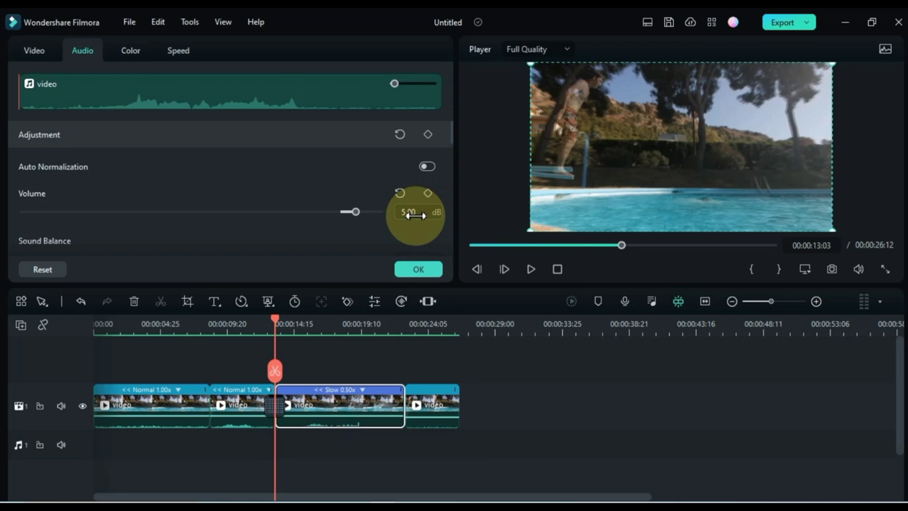
pyautogui.click(434, 412)
pyautogui.click(435, 414)
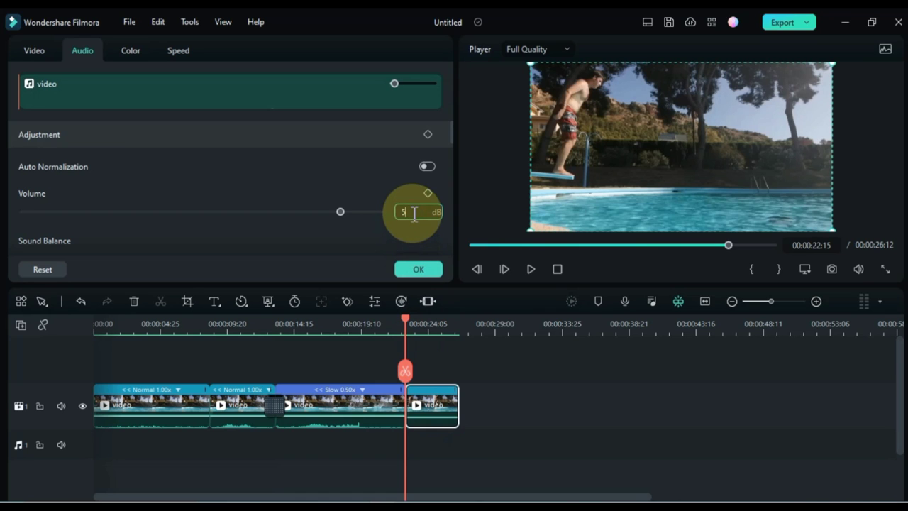
pyautogui.click(419, 270)
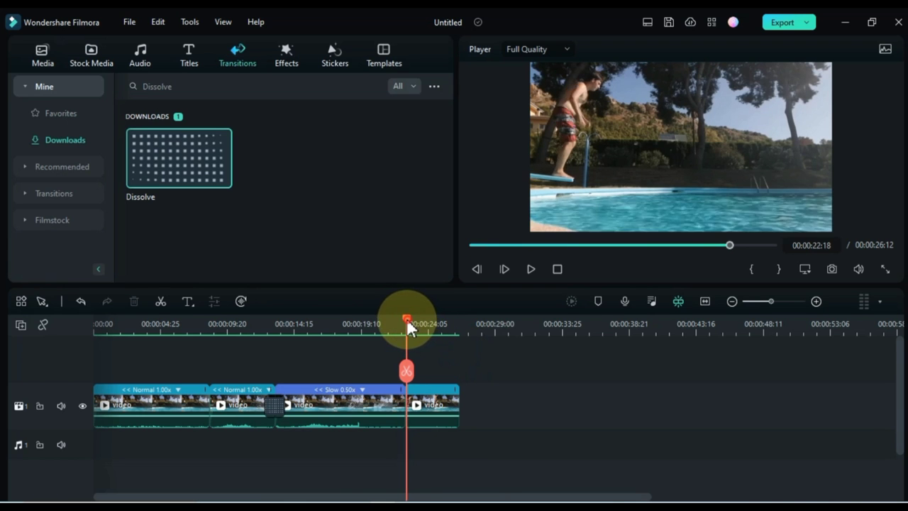
pyautogui.moveTo(406, 318); pyautogui.dragTo(80, 325)
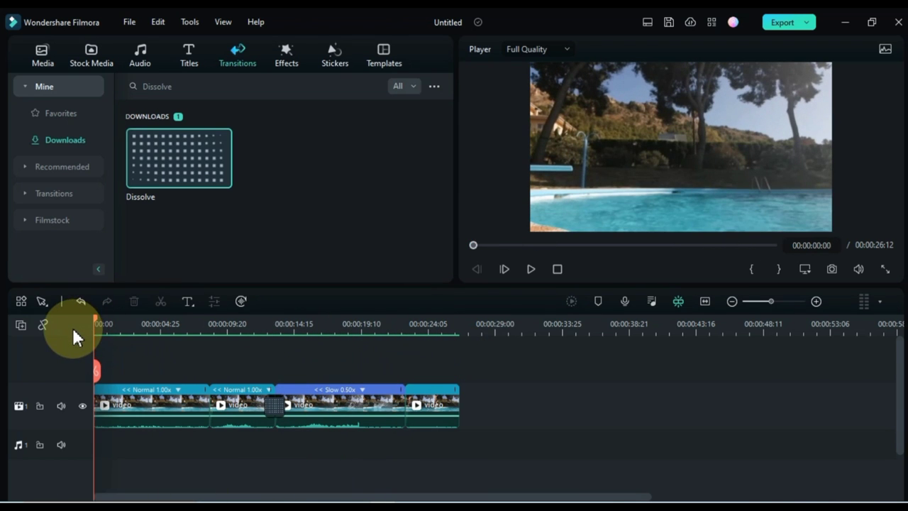
pyautogui.click(529, 268)
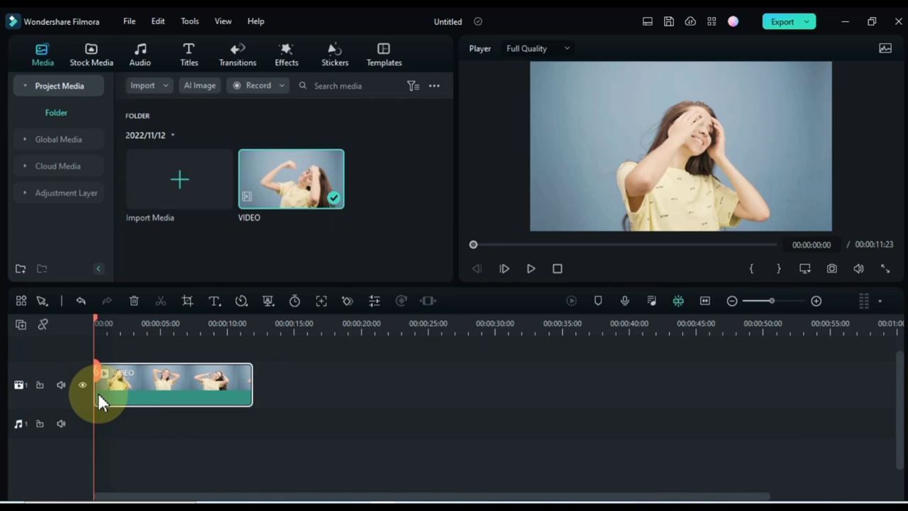
# Preview the dancing girl VIDEO clip (00:00:11:23) in the player.
pyautogui.click(532, 269)
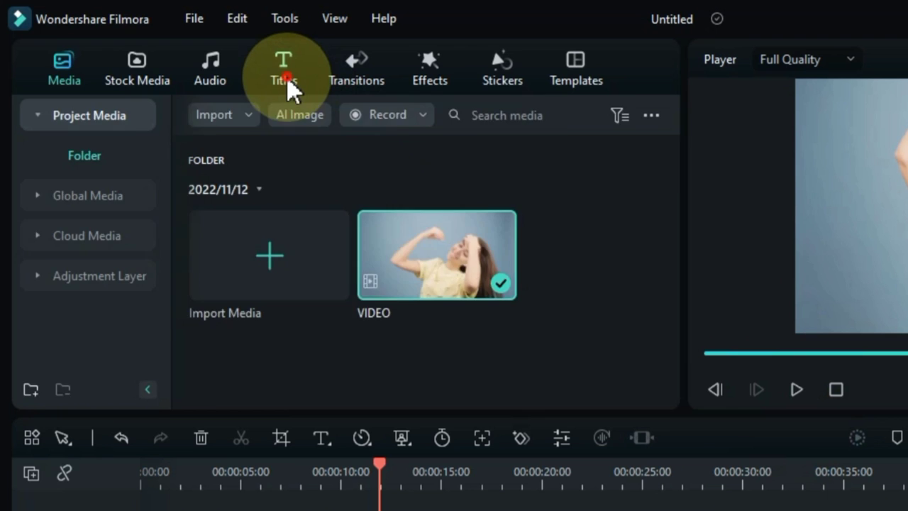
# Add Neon Title 09 on track 2, stretch it over the whole VIDEO clip, and retype it as WELCOME.
pyautogui.click(276, 83)
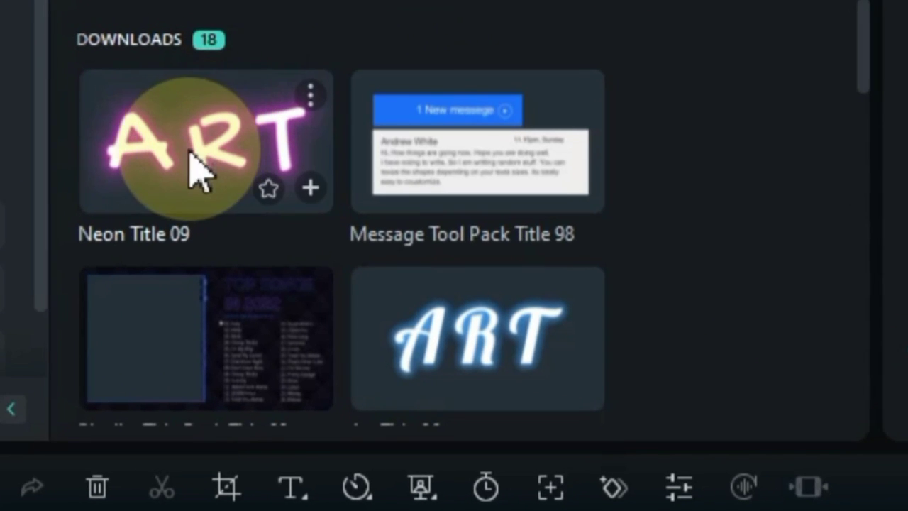
pyautogui.moveTo(263, 237); pyautogui.dragTo(273, 259)
pyautogui.moveTo(227, 209); pyautogui.dragTo(3, 510)
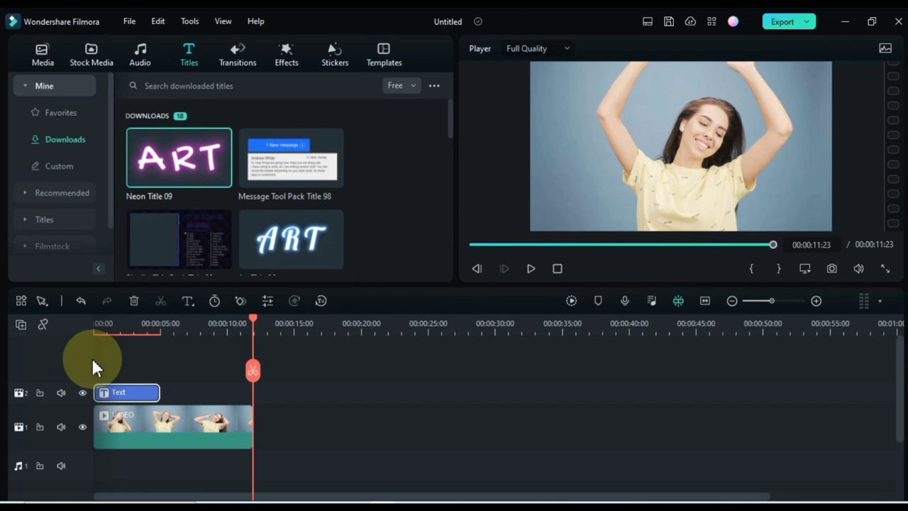
pyautogui.moveTo(159, 393); pyautogui.dragTo(247, 395)
pyautogui.moveTo(254, 320); pyautogui.dragTo(86, 348)
pyautogui.doubleClick(146, 394)
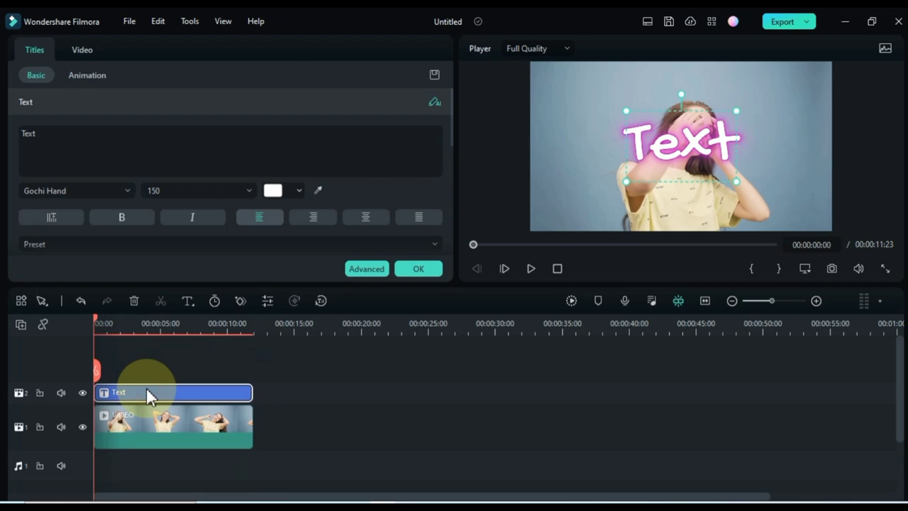
pyautogui.click(113, 139)
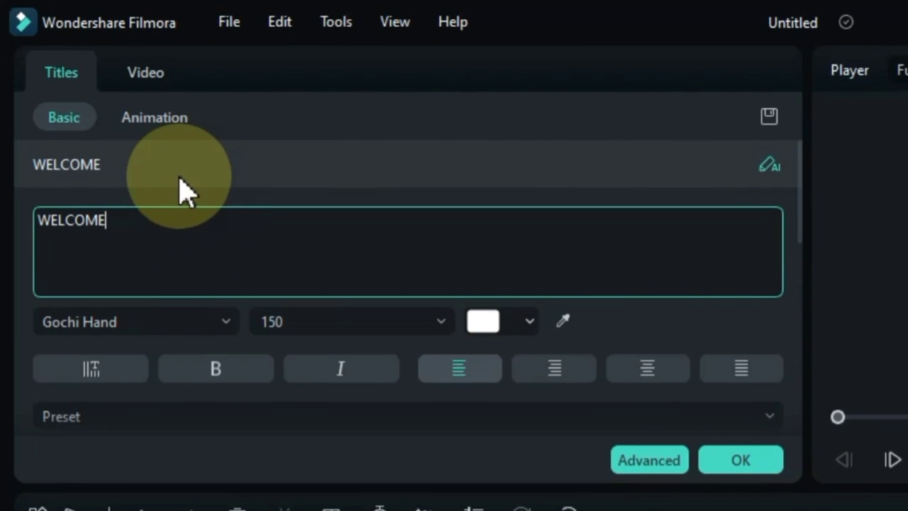
# Keyframe the WELCOME title centred at about 1.5 s and off-frame at 0:00.
pyautogui.click(145, 75)
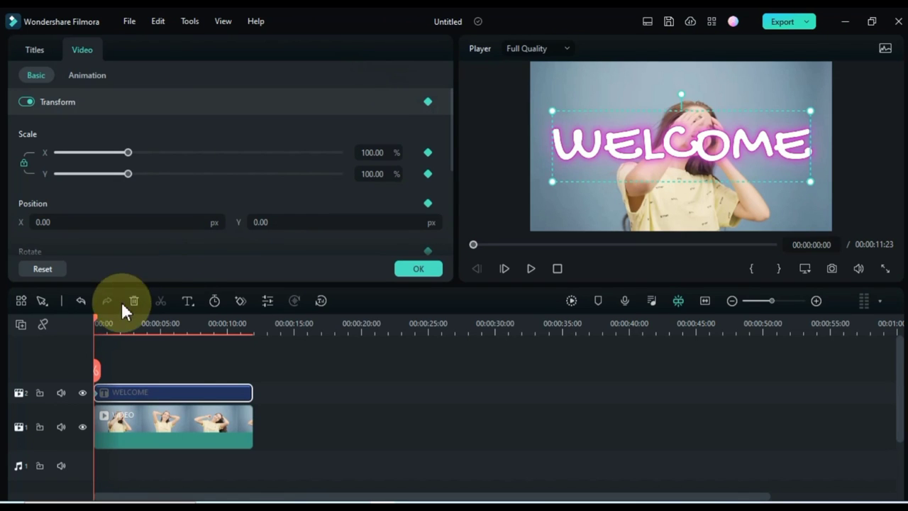
pyautogui.moveTo(91, 320); pyautogui.dragTo(118, 322)
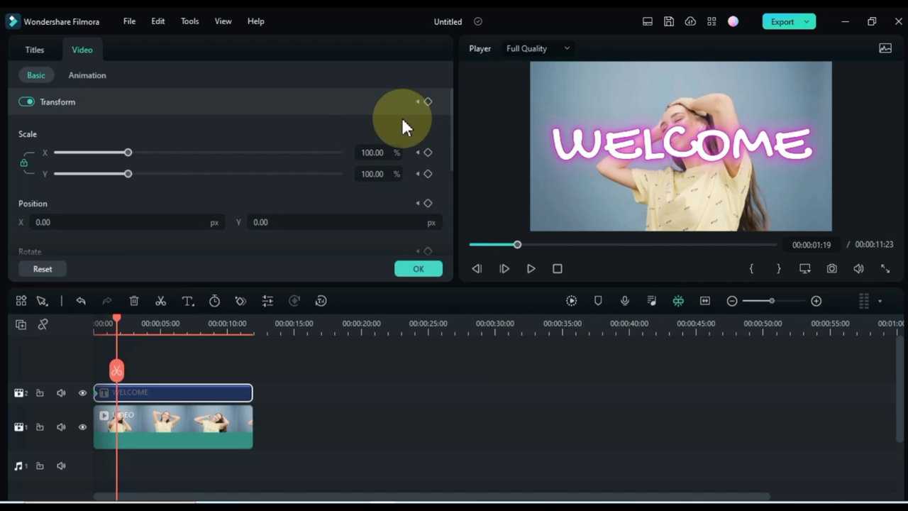
pyautogui.click(427, 102)
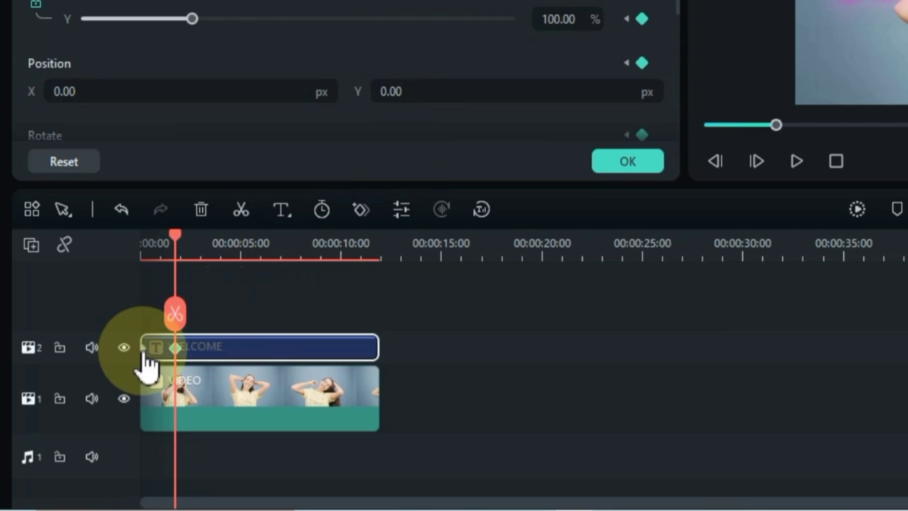
pyautogui.press('Home')
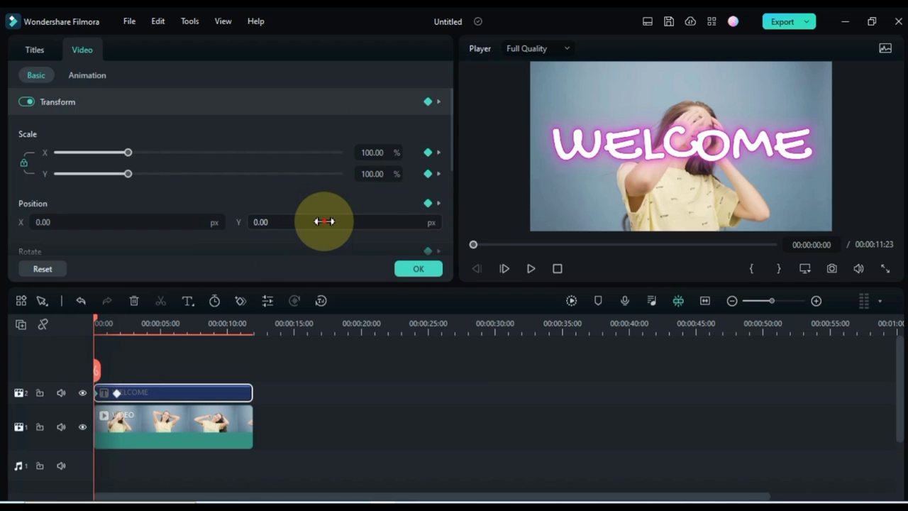
pyautogui.moveTo(325, 221); pyautogui.dragTo(325, 221)
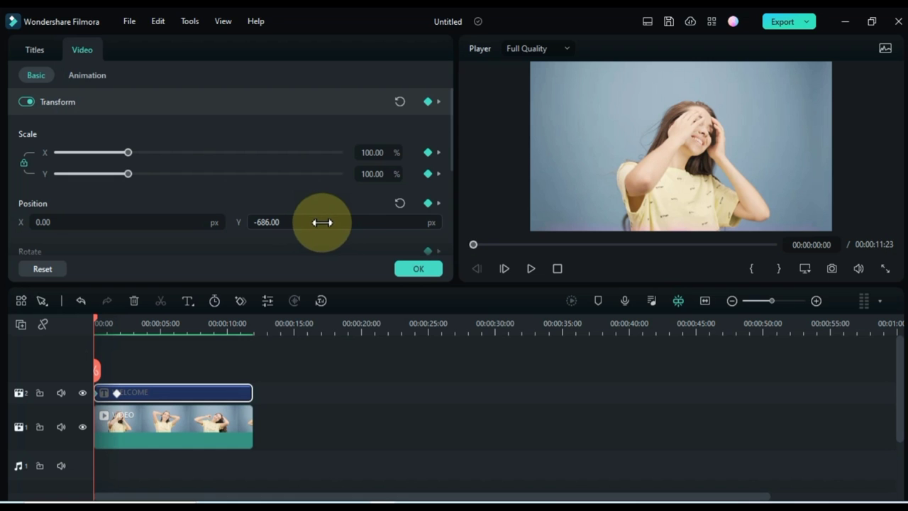
# Play back the WELCOME title's slide-in animation from the start to check it.
pyautogui.click(531, 269)
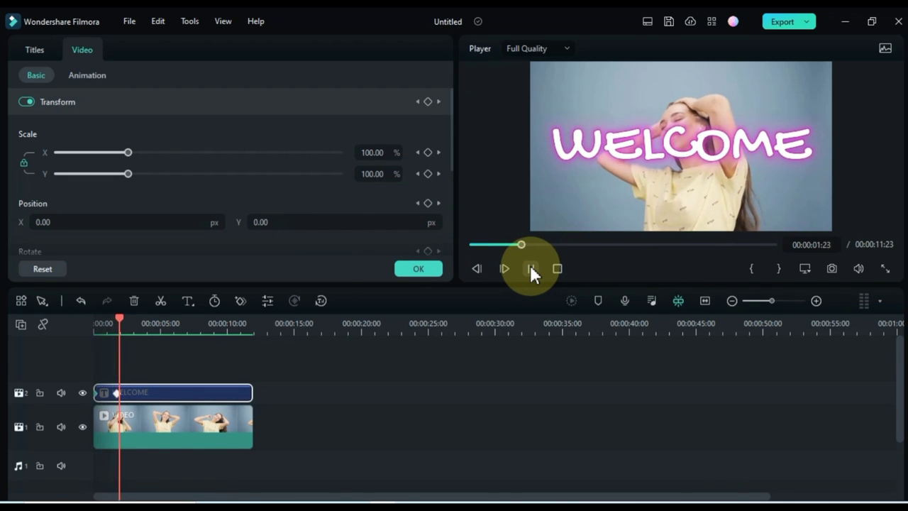
pyautogui.click(531, 269)
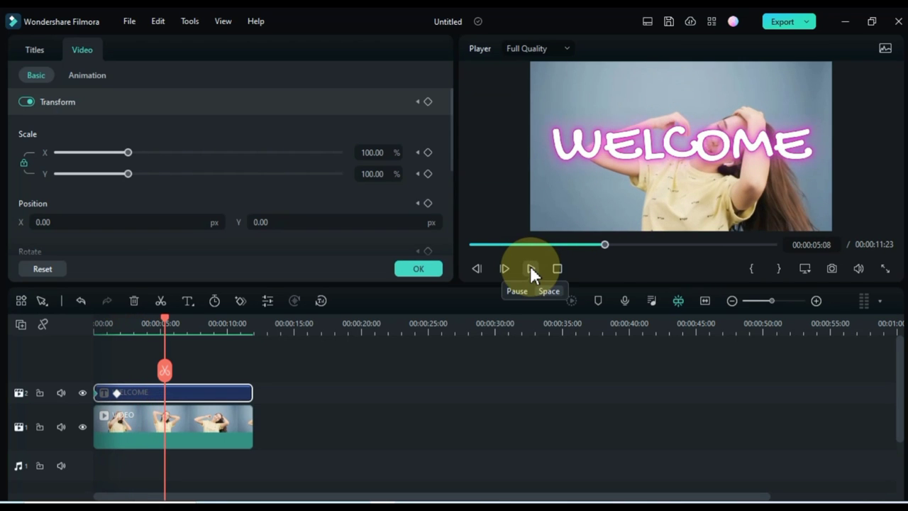
pyautogui.click(110, 394)
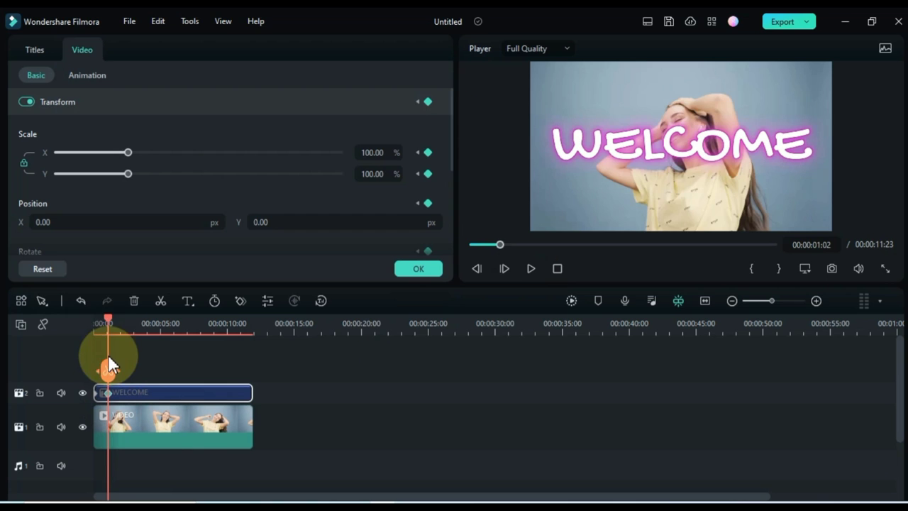
pyautogui.moveTo(107, 319); pyautogui.dragTo(76, 321)
pyautogui.press('space')
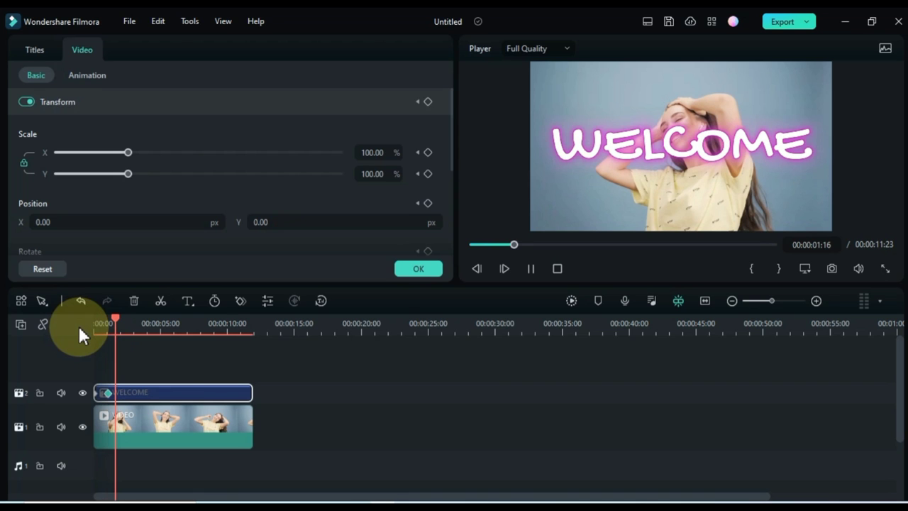
pyautogui.press('space')
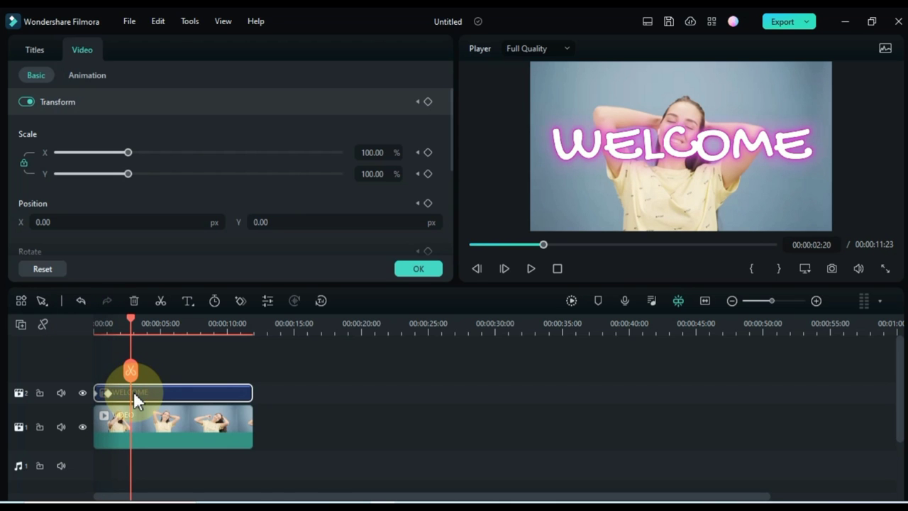
# Add position keyframes so the WELCOME title moves from centre out of the frame.
pyautogui.click(427, 101)
pyautogui.press('space')
pyautogui.press('space')
pyautogui.click(428, 101)
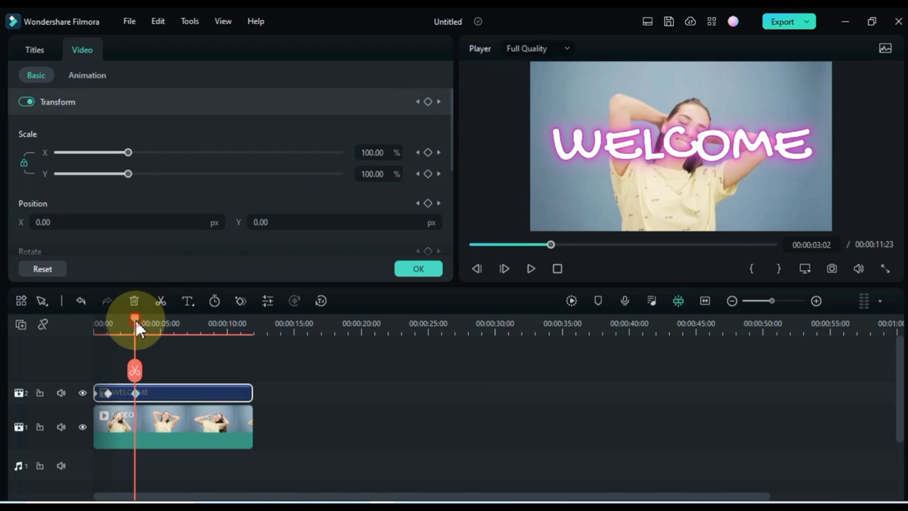
pyautogui.moveTo(136, 319); pyautogui.dragTo(146, 322)
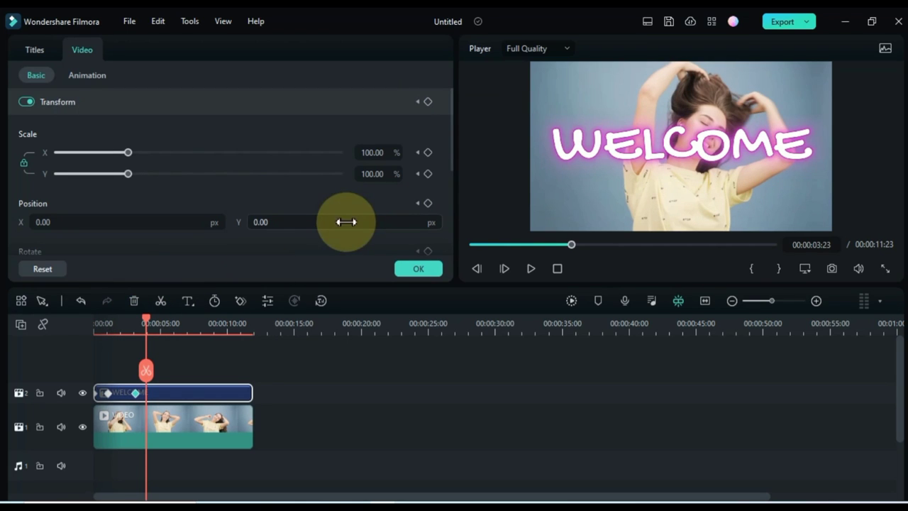
pyautogui.moveTo(331, 225); pyautogui.dragTo(331, 226)
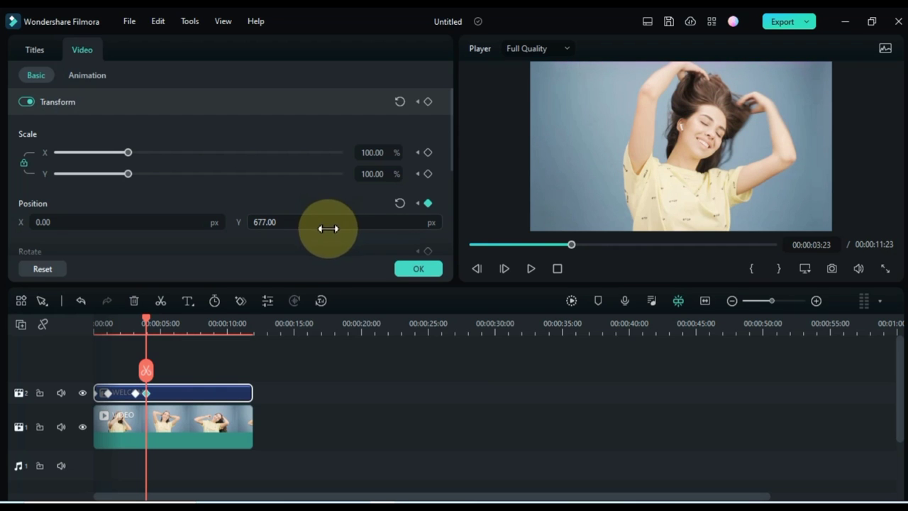
# Trim the WELCOME title to about three seconds, shift its exit keyframe later, and preview.
pyautogui.click(146, 369)
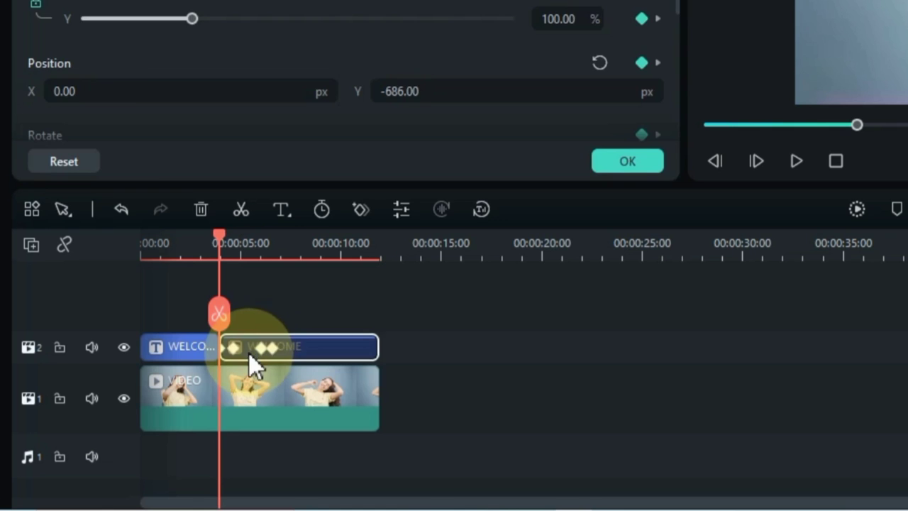
pyautogui.press('Delete')
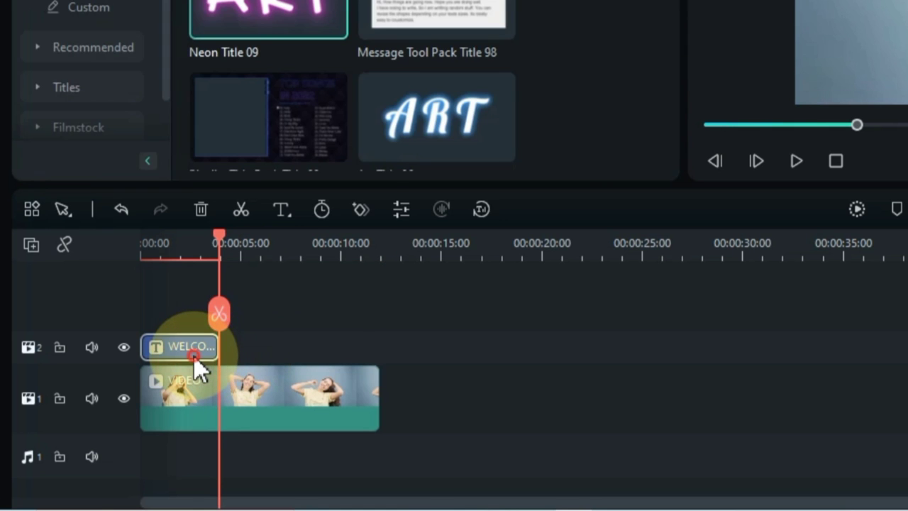
pyautogui.click(194, 357)
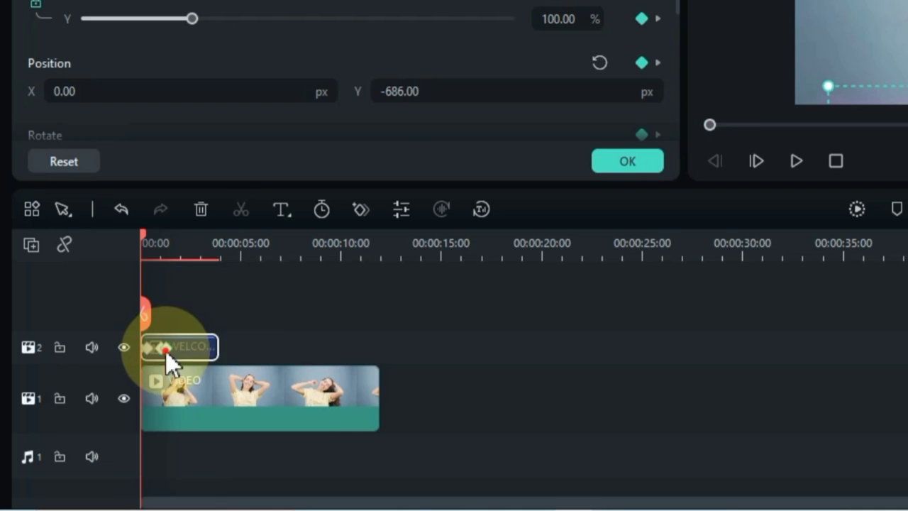
pyautogui.click(167, 352)
pyautogui.moveTo(165, 351); pyautogui.dragTo(205, 353)
pyautogui.press('space')
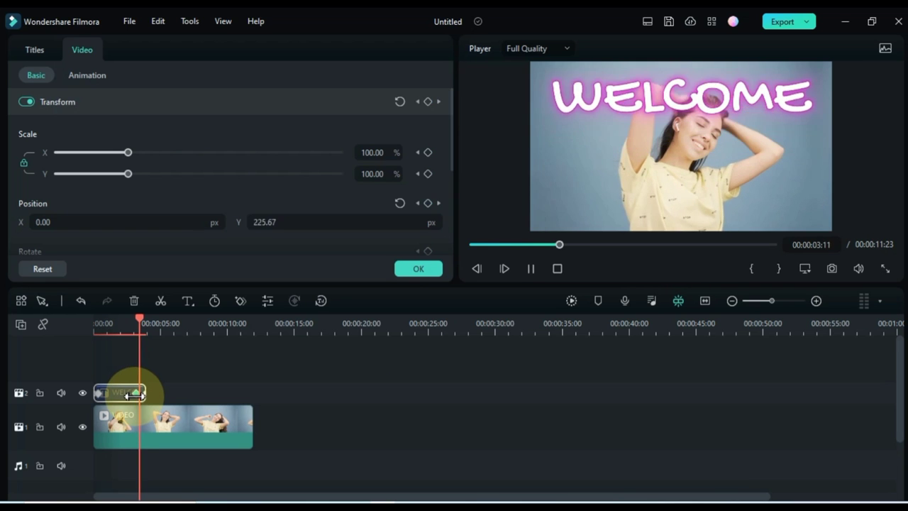
# Copy the WELCOME title clip and paste two copies back to back after it.
pyautogui.click(176, 390)
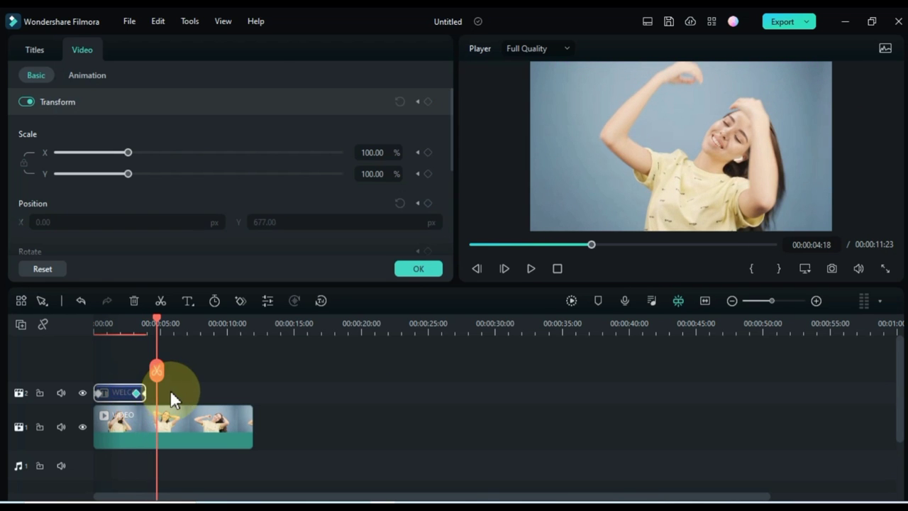
pyautogui.rightClick(120, 394)
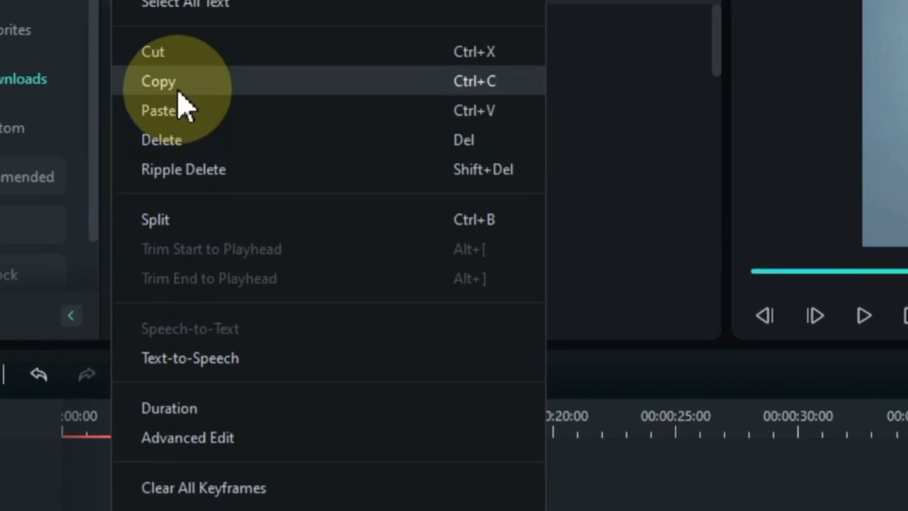
pyautogui.click(162, 107)
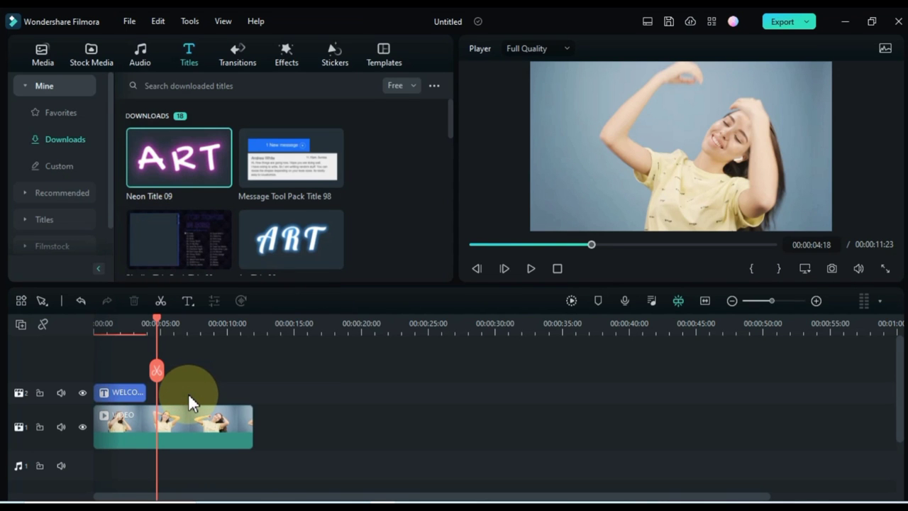
pyautogui.press('Up')
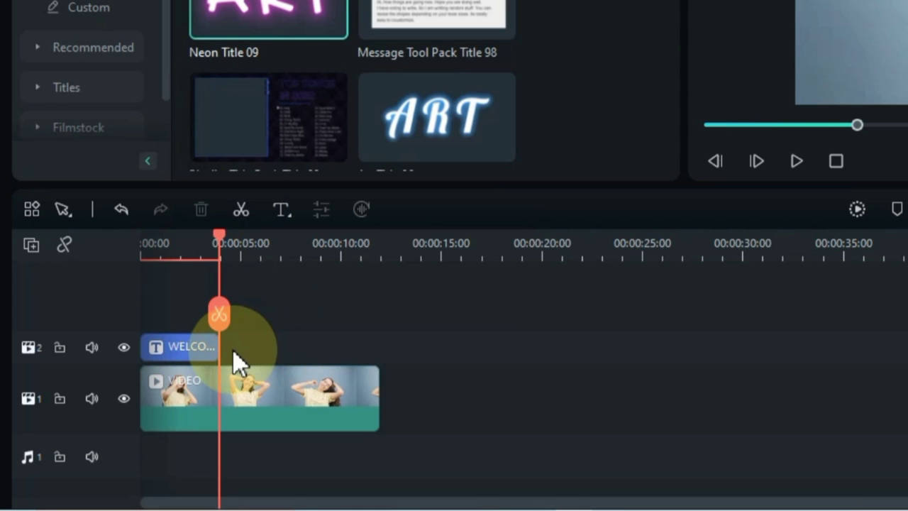
pyautogui.rightClick(156, 397)
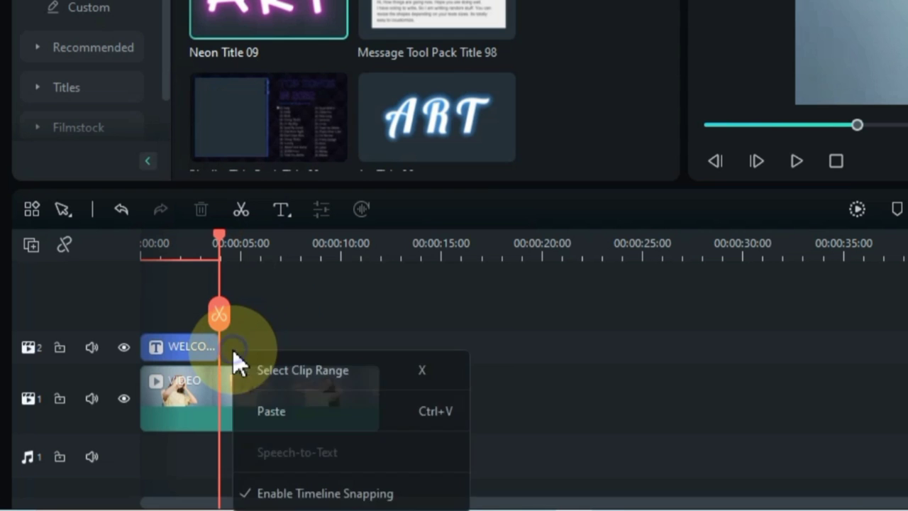
pyautogui.click(271, 411)
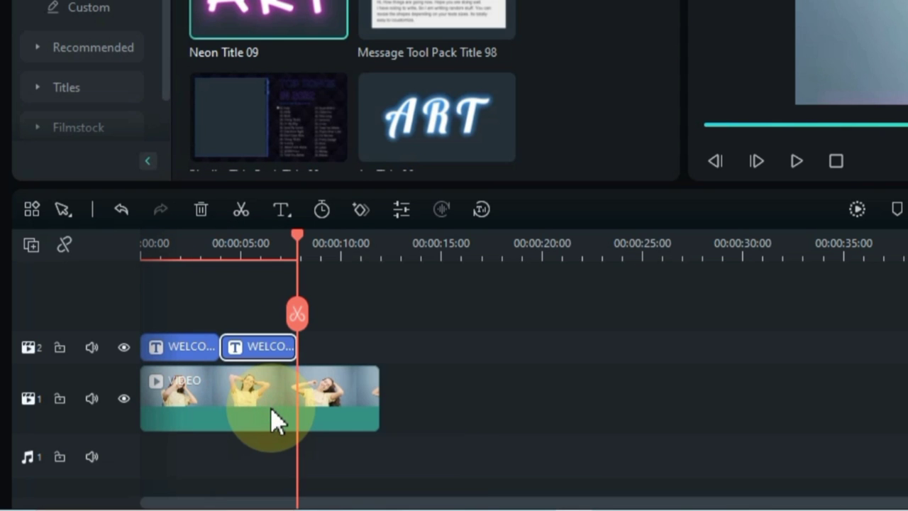
pyautogui.rightClick(316, 363)
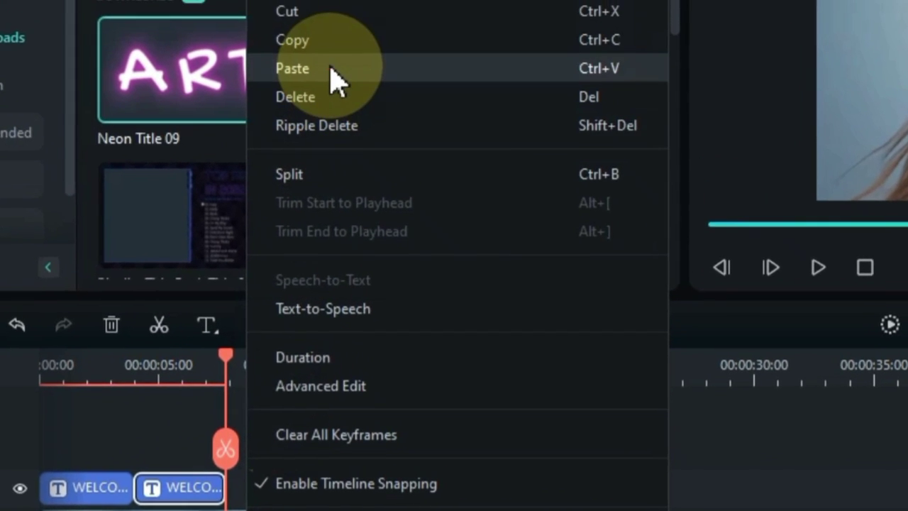
pyautogui.click(344, 8)
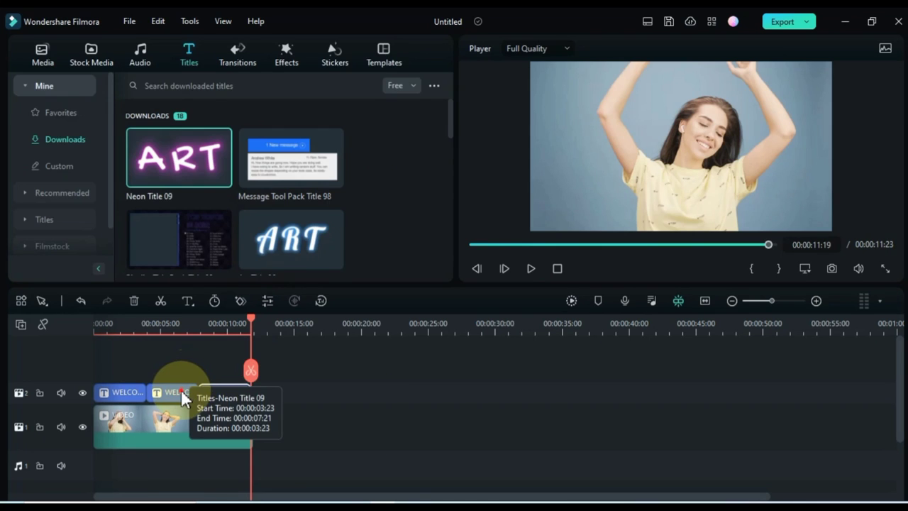
# Change the middle title's text to BACKGROUND with font size 105.
pyautogui.doubleClick(224, 434)
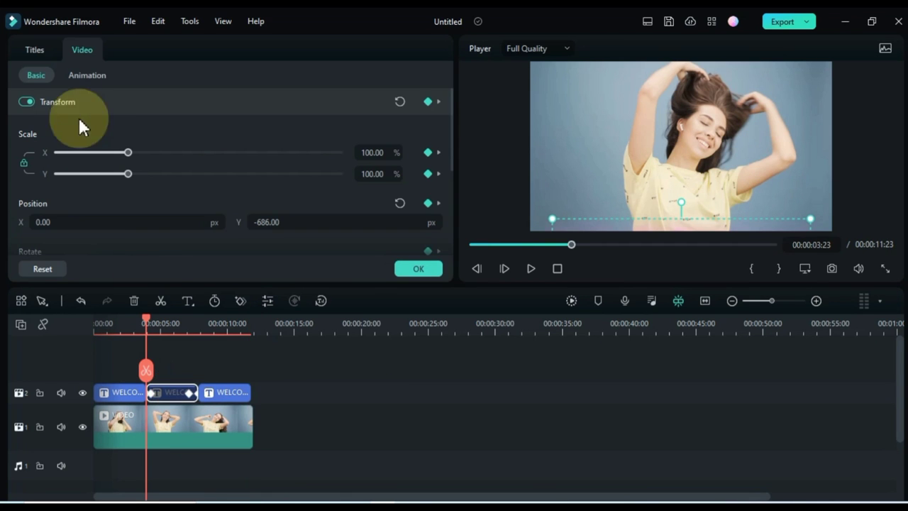
pyautogui.click(37, 47)
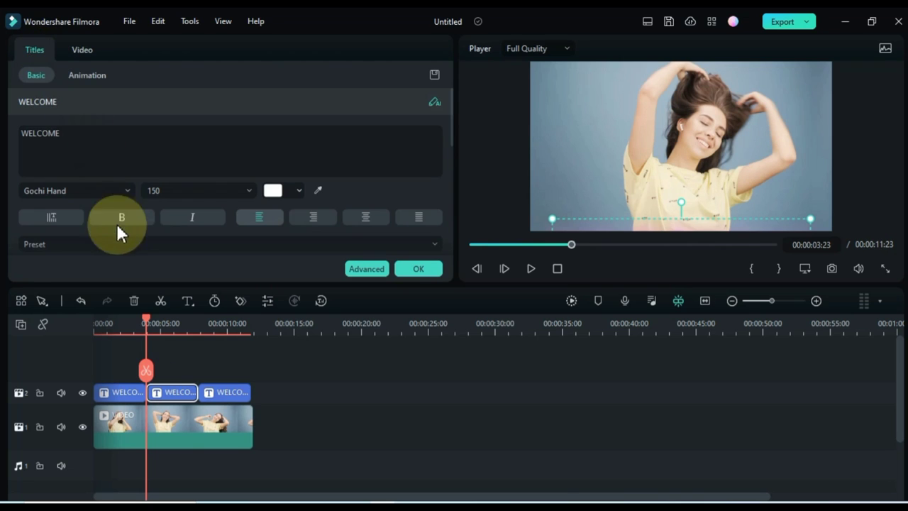
pyautogui.moveTo(148, 321); pyautogui.dragTo(165, 323)
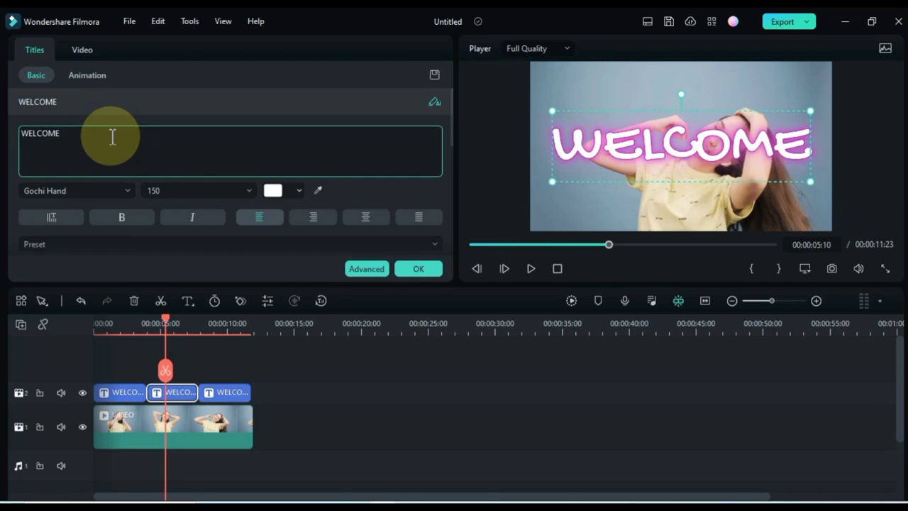
pyautogui.write('BACKGR')
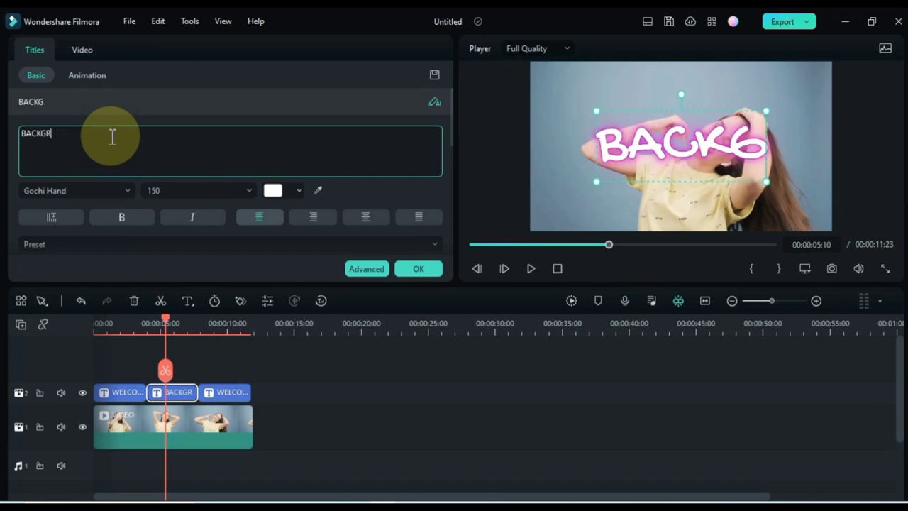
pyautogui.write('OUND')
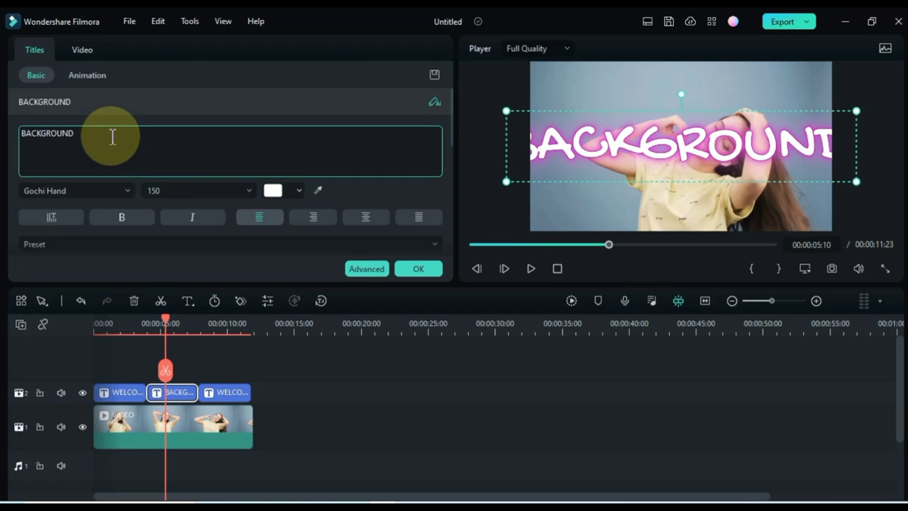
pyautogui.click(185, 192)
pyautogui.write('105')
pyautogui.press('Return')
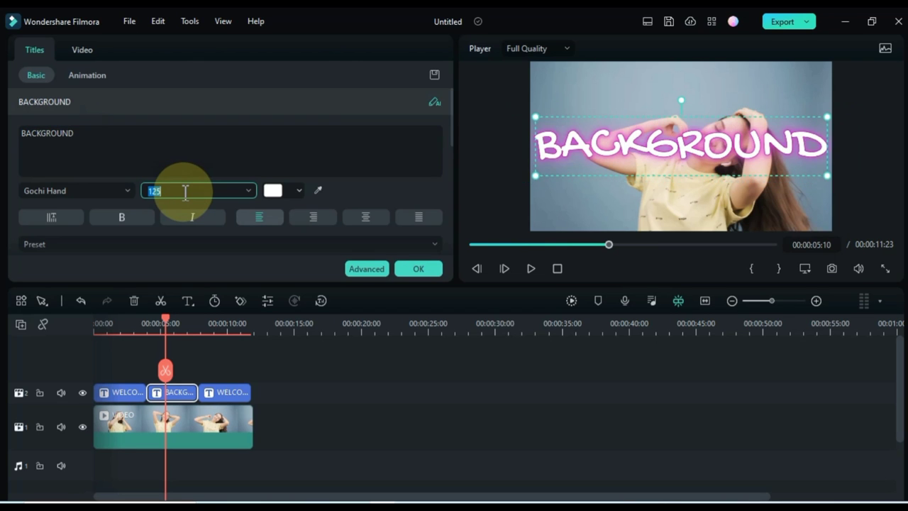
# Change the third title's text to TEXT, then replay the video from the start.
pyautogui.click(224, 390)
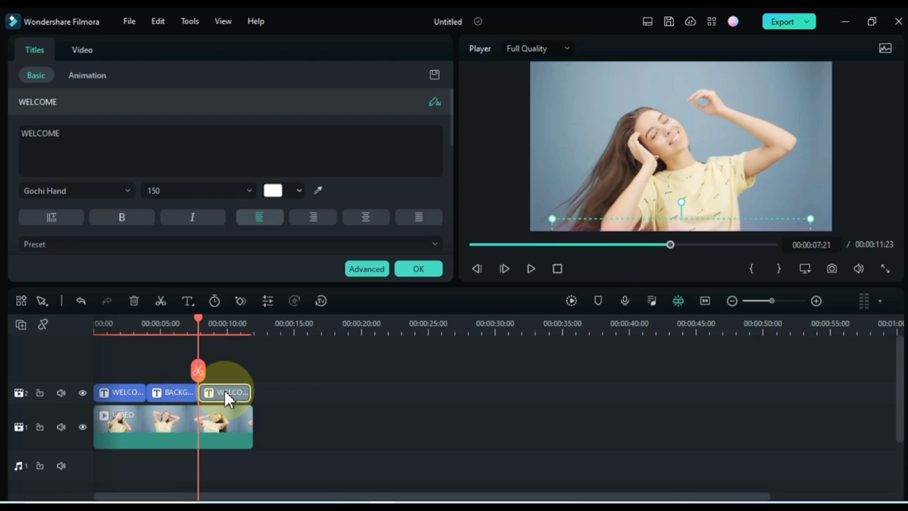
pyautogui.click(226, 328)
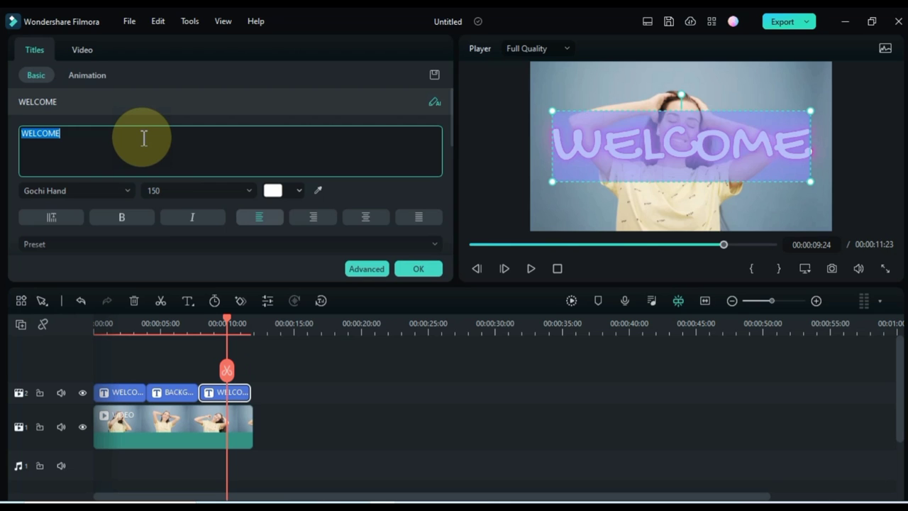
pyautogui.write('EXT')
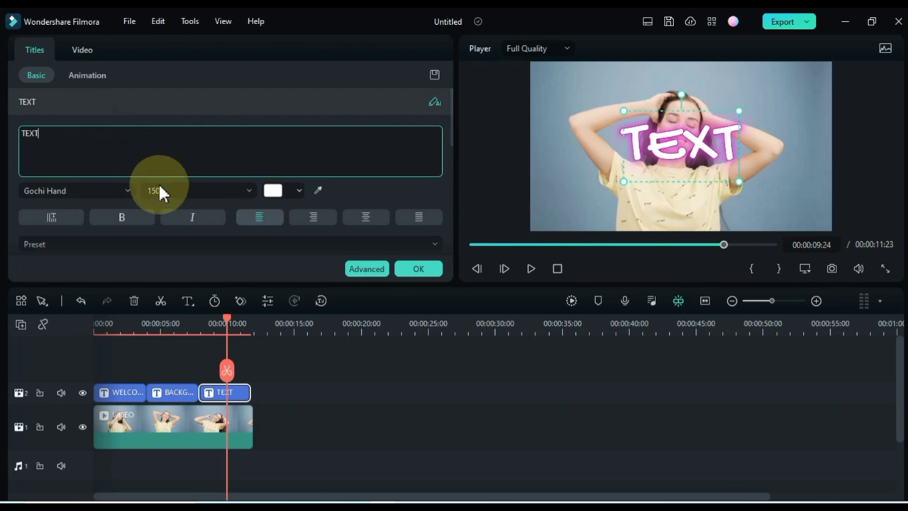
pyautogui.click(260, 368)
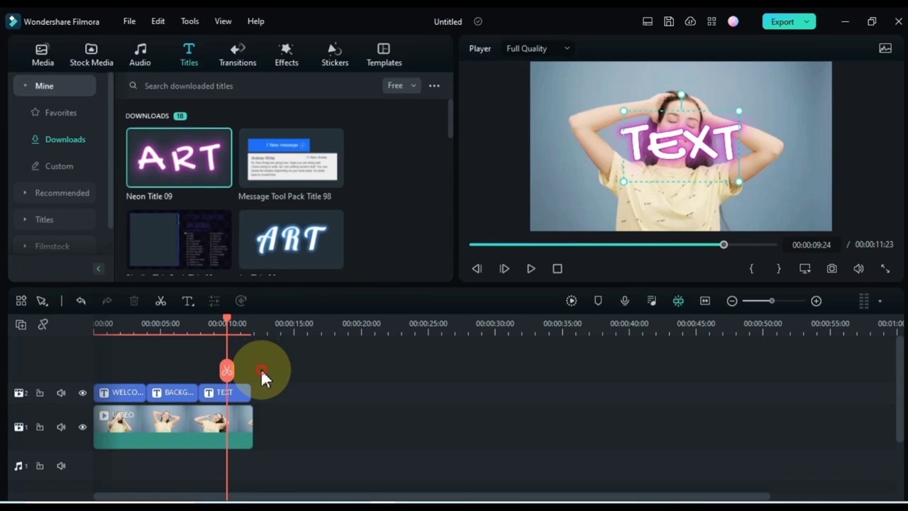
pyautogui.press('Home')
pyautogui.press('space')
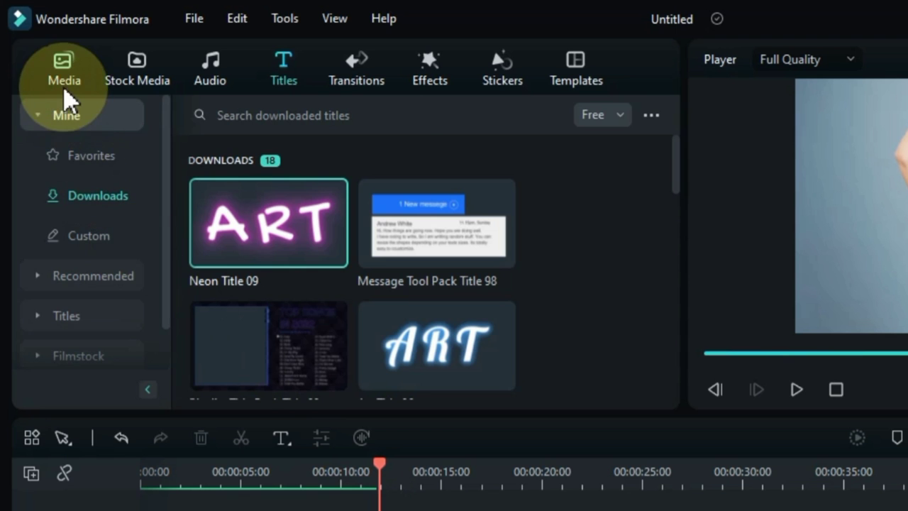
# Place a second VIDEO copy on a new top track and enable AI Portrait on it.
pyautogui.click(64, 90)
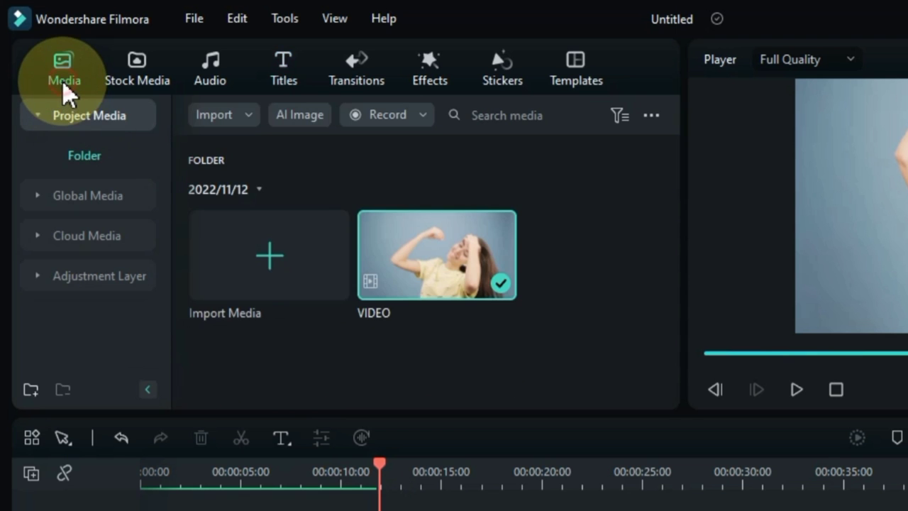
pyautogui.moveTo(424, 262); pyautogui.dragTo(131, 510)
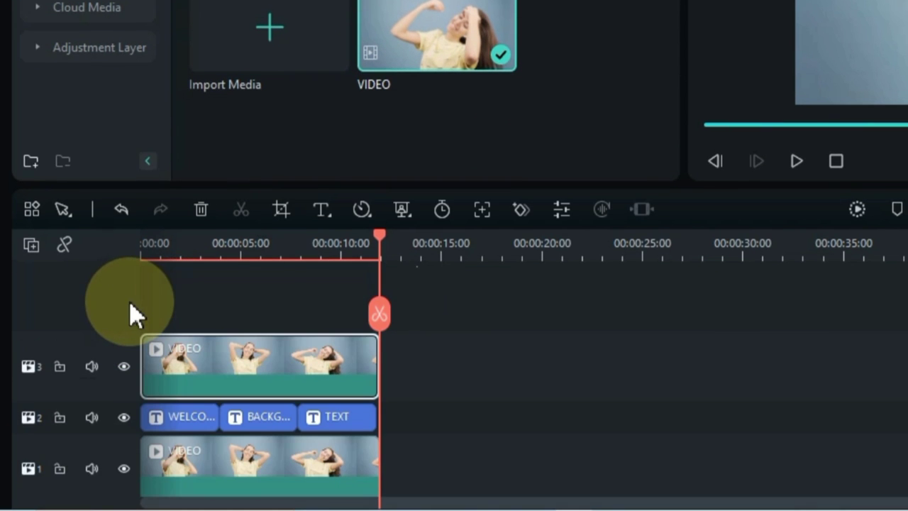
pyautogui.click(263, 247)
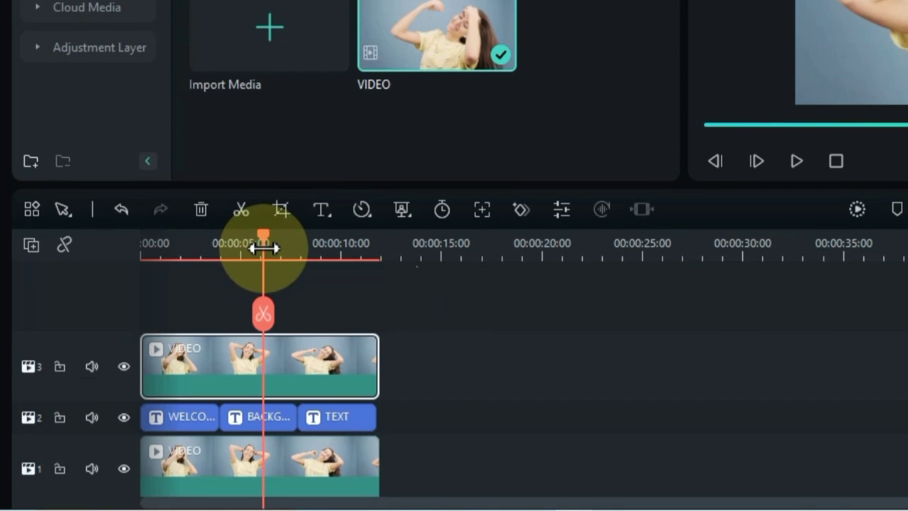
pyautogui.click(287, 367)
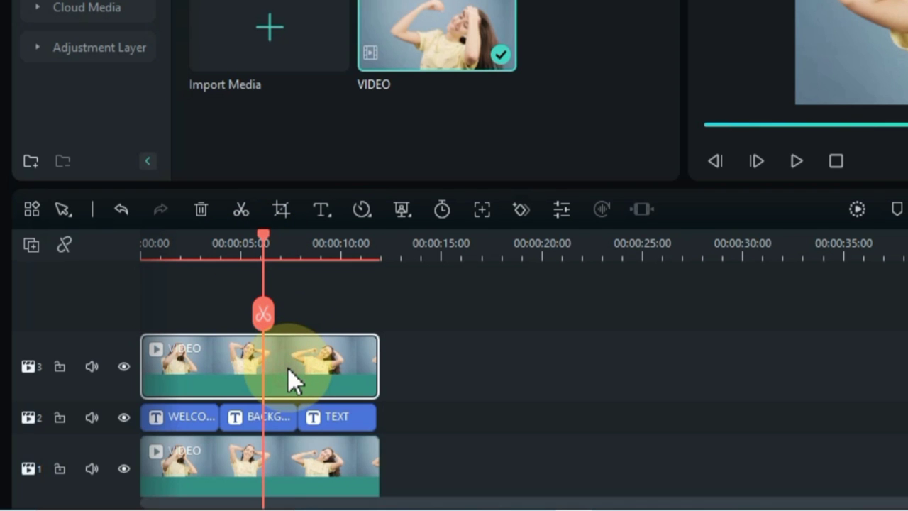
pyautogui.moveTo(405, 219)
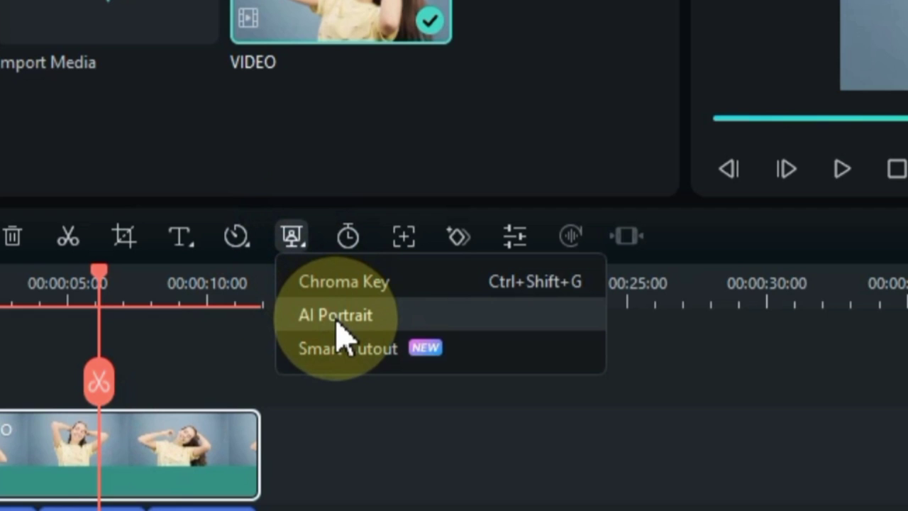
pyautogui.click(338, 315)
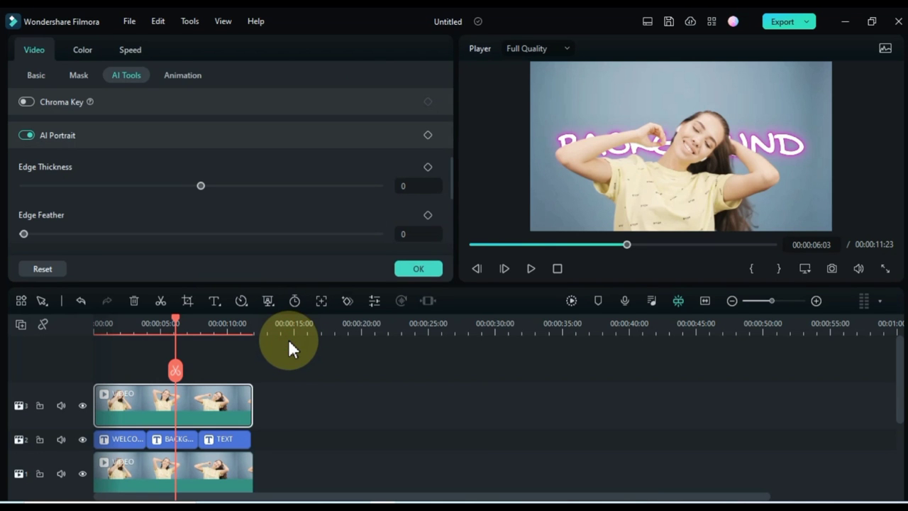
pyautogui.click(283, 360)
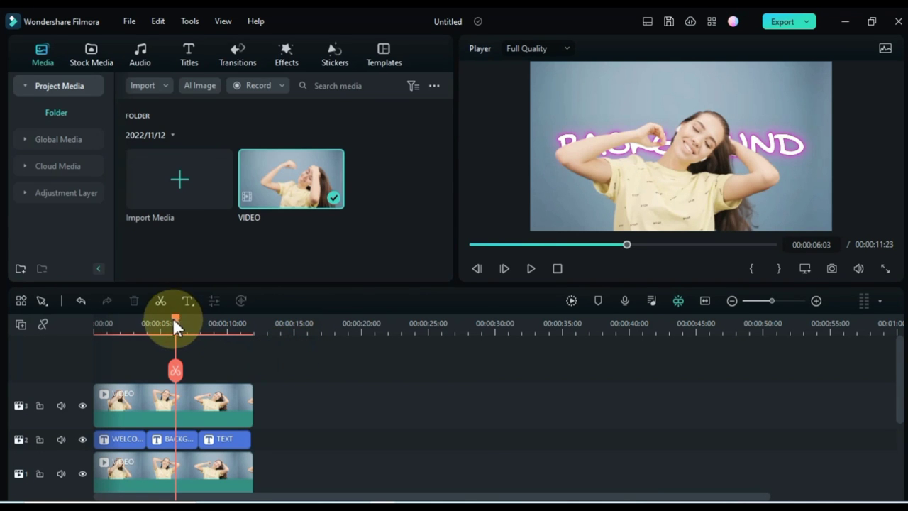
# Rewind the playhead to 00:00:00 to review the finished edit from the beginning.
pyautogui.moveTo(173, 318); pyautogui.dragTo(94, 323)
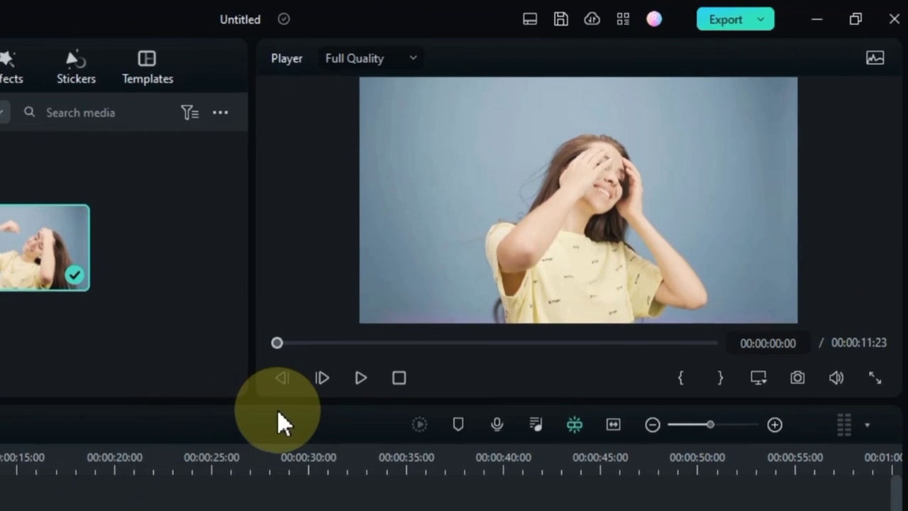